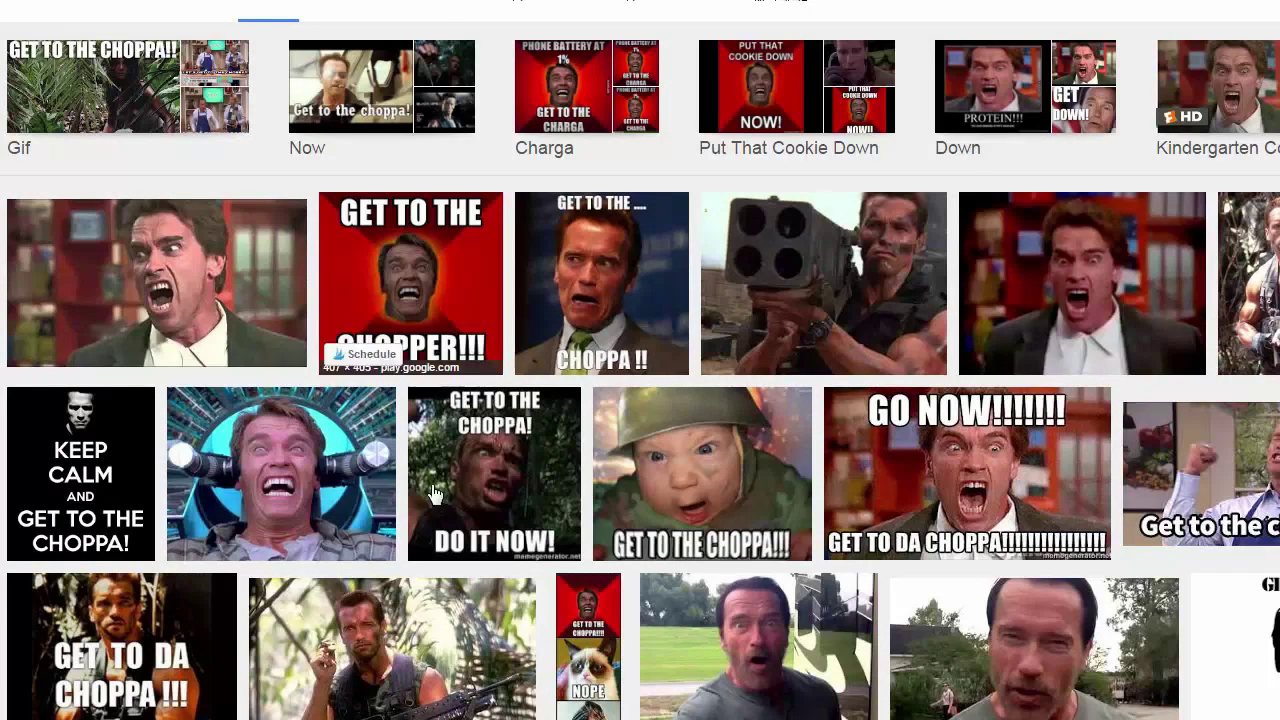
Show the usage rights filter options for the image search results and close them without choosing one.
click(598, 2)
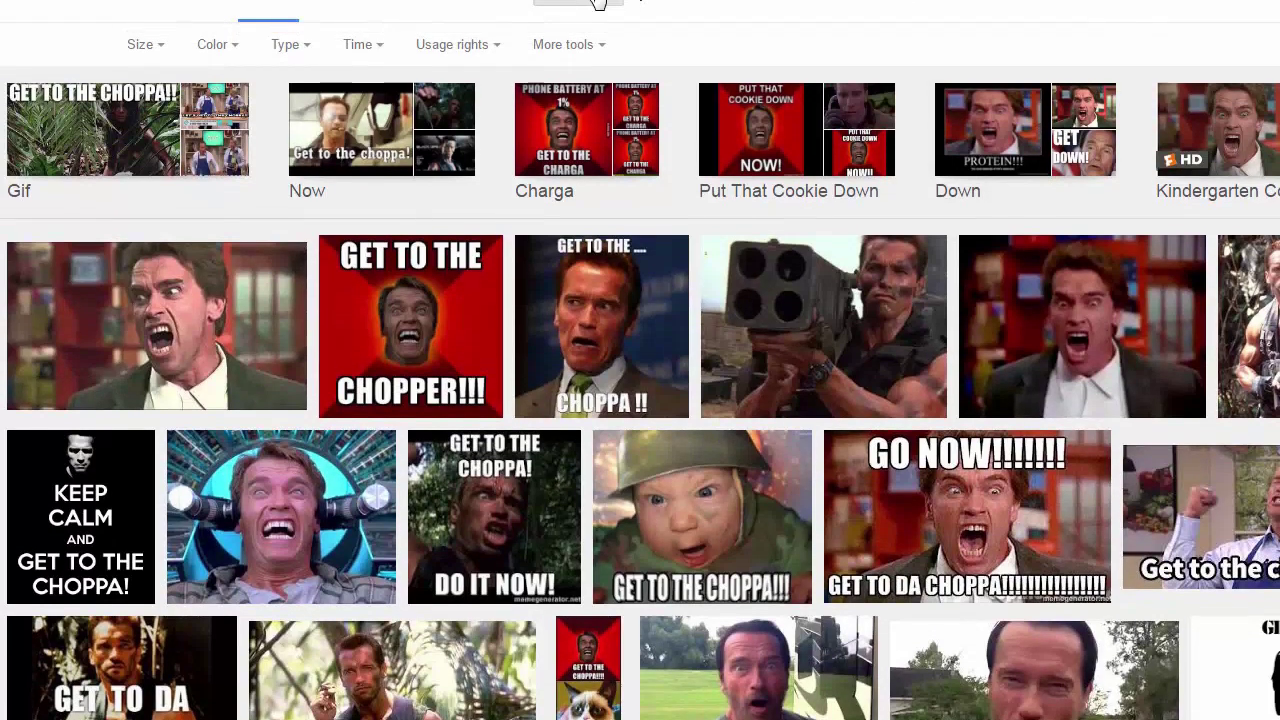
click(465, 48)
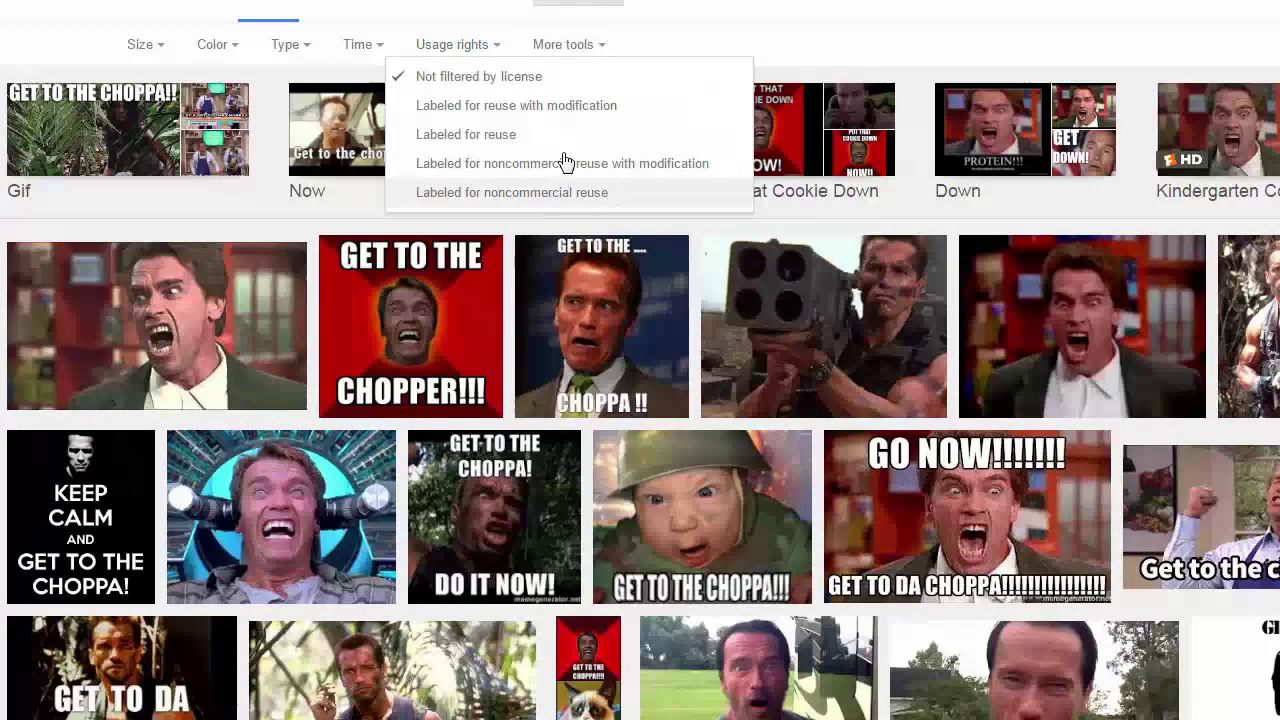
click(876, 10)
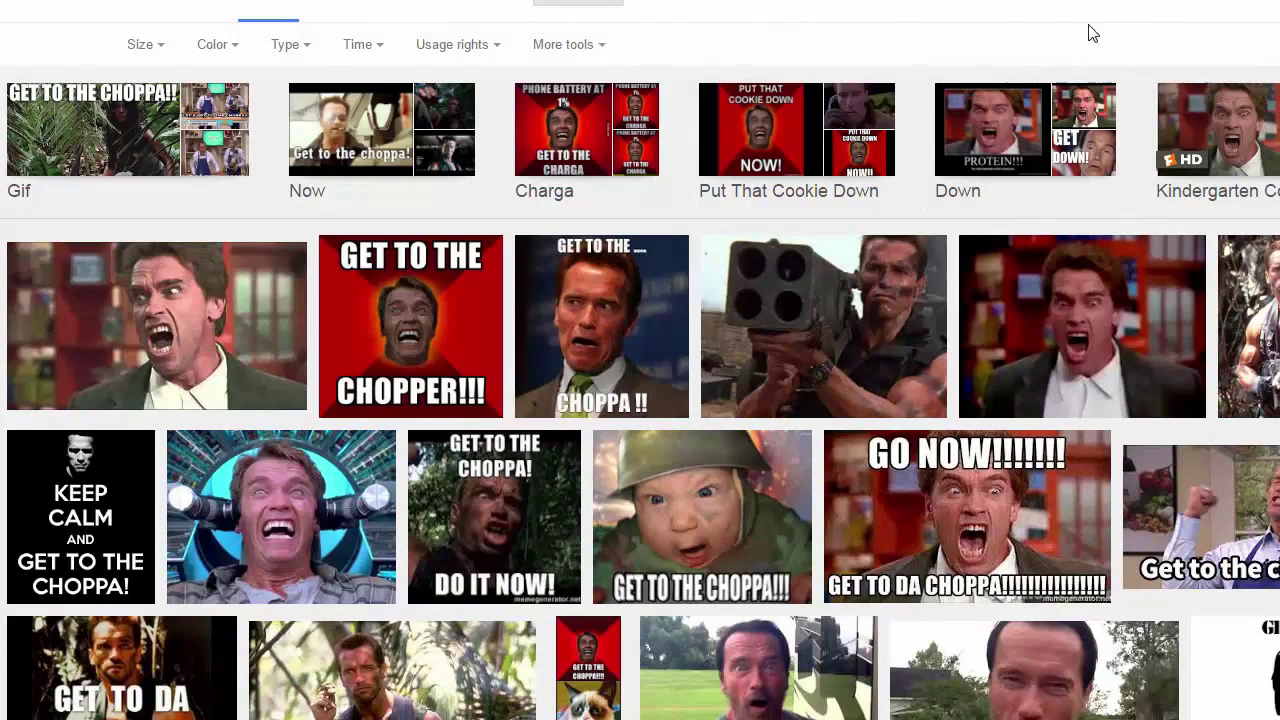
Preview the rocket-launcher picture and the red "GET TO THE CHOPPER!!!" meme from the image results.
click(800, 320)
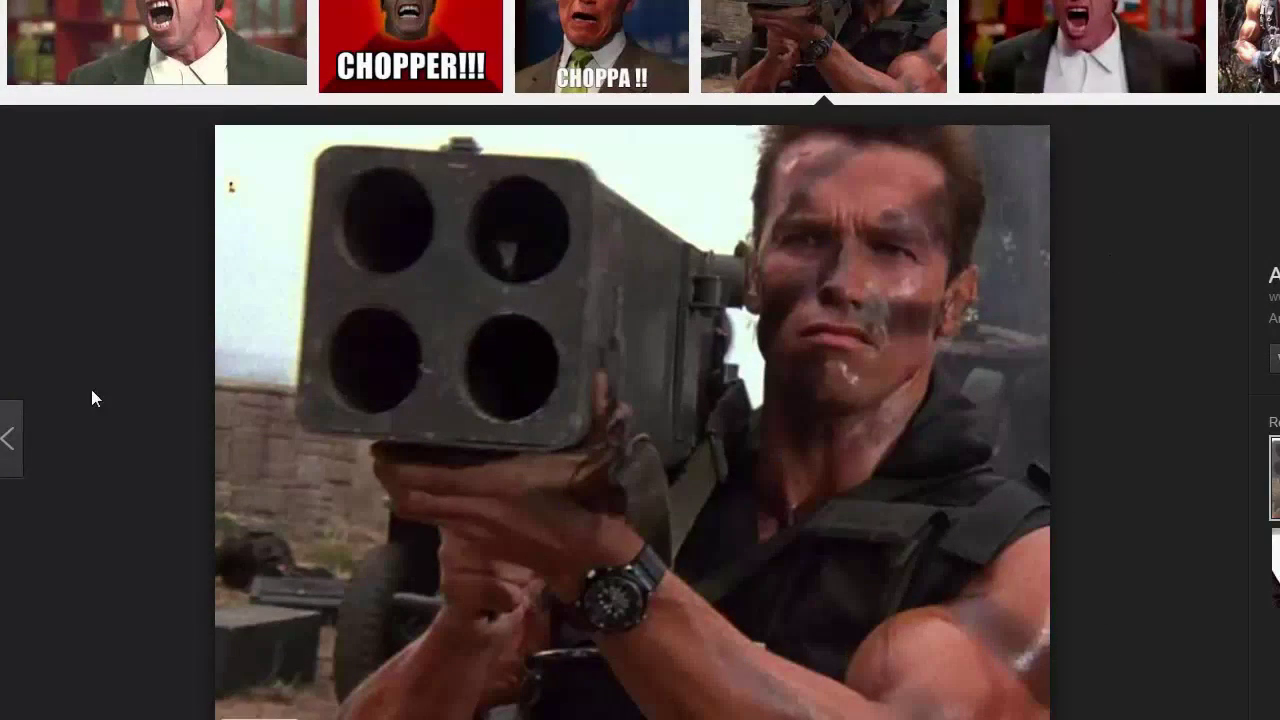
click(410, 50)
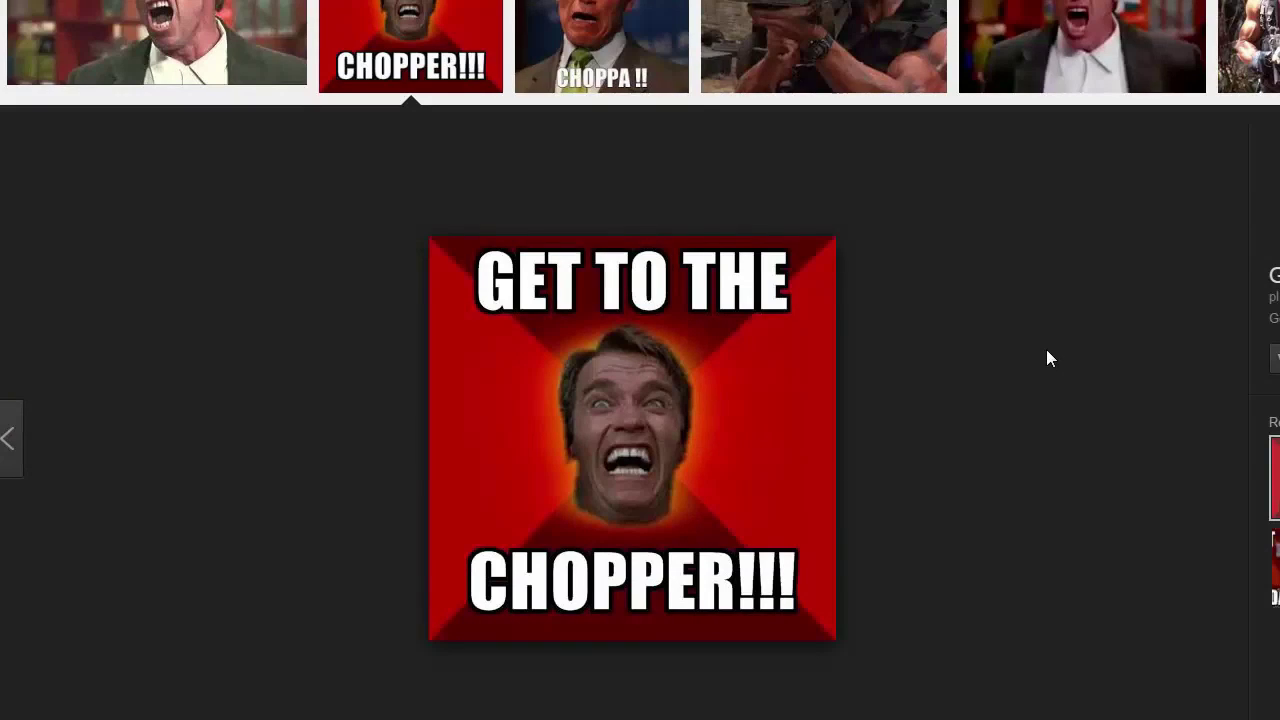
right_click(757, 308)
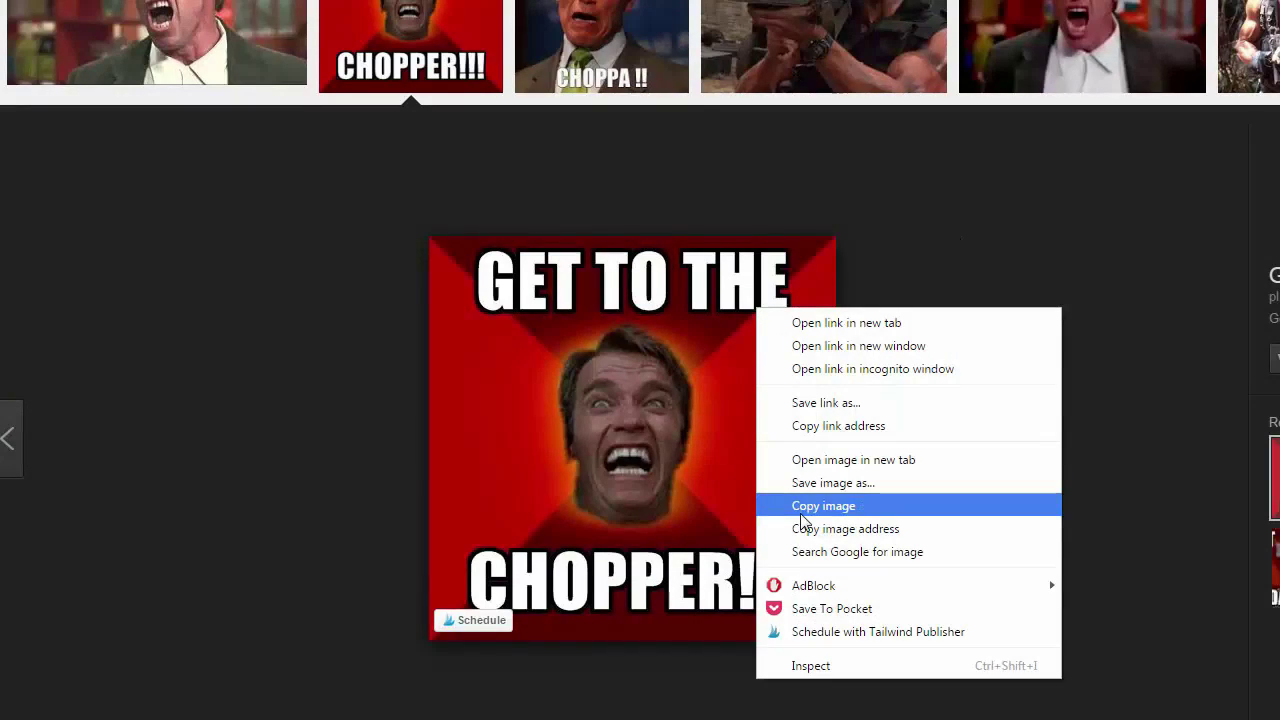
click(1176, 438)
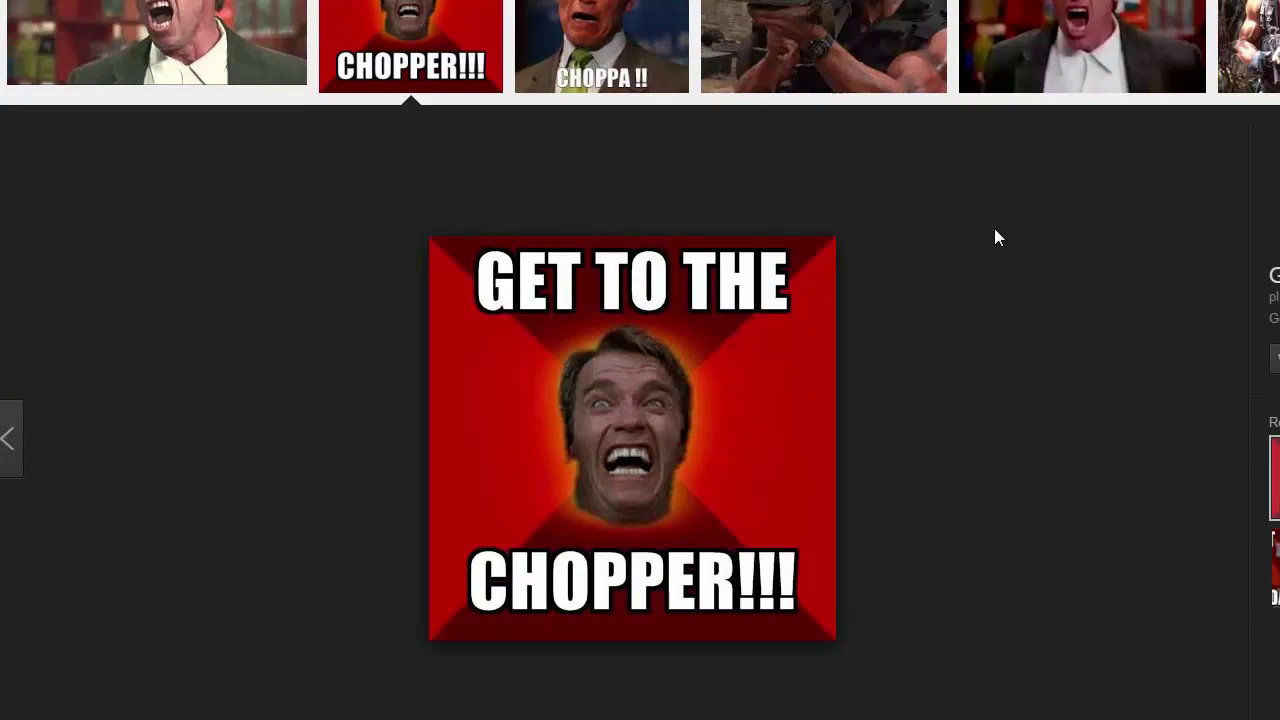
Capture the "GET TO THE CHOPPER!!!" meme as a 399x386 screenshot and save it as a JPEG named Arnold.
key(Print)
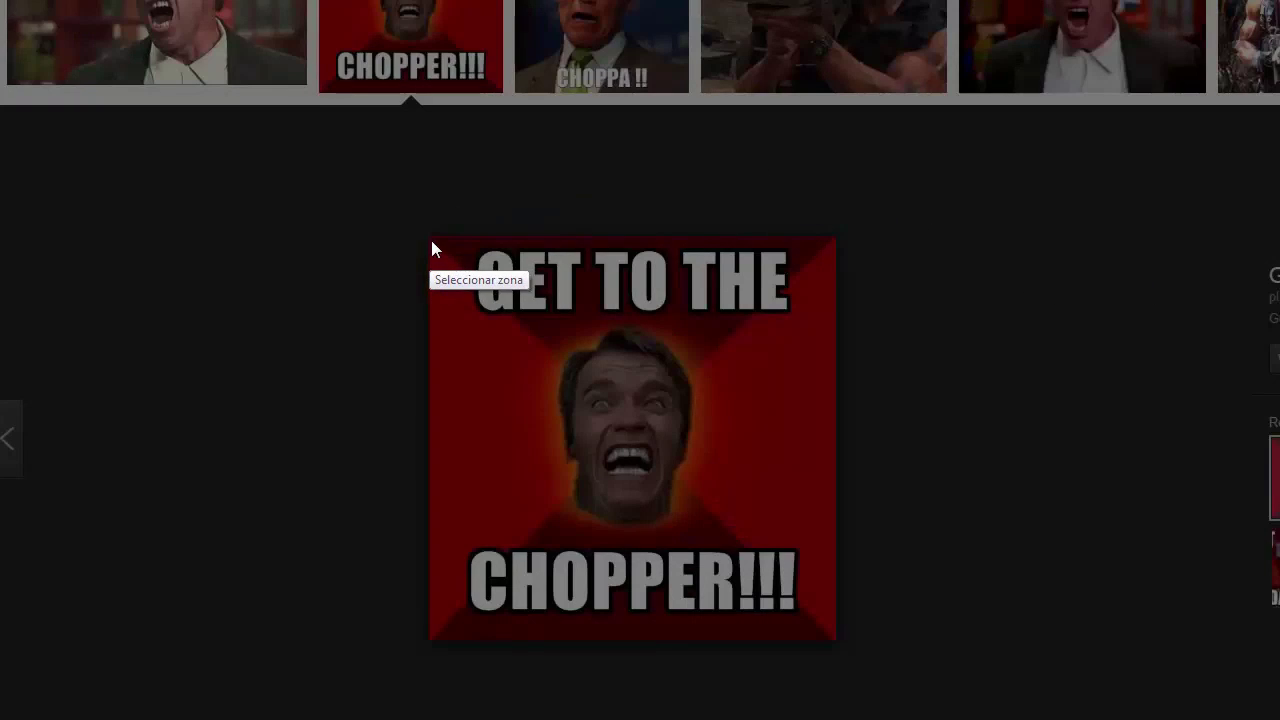
drag(433, 248, 832, 634)
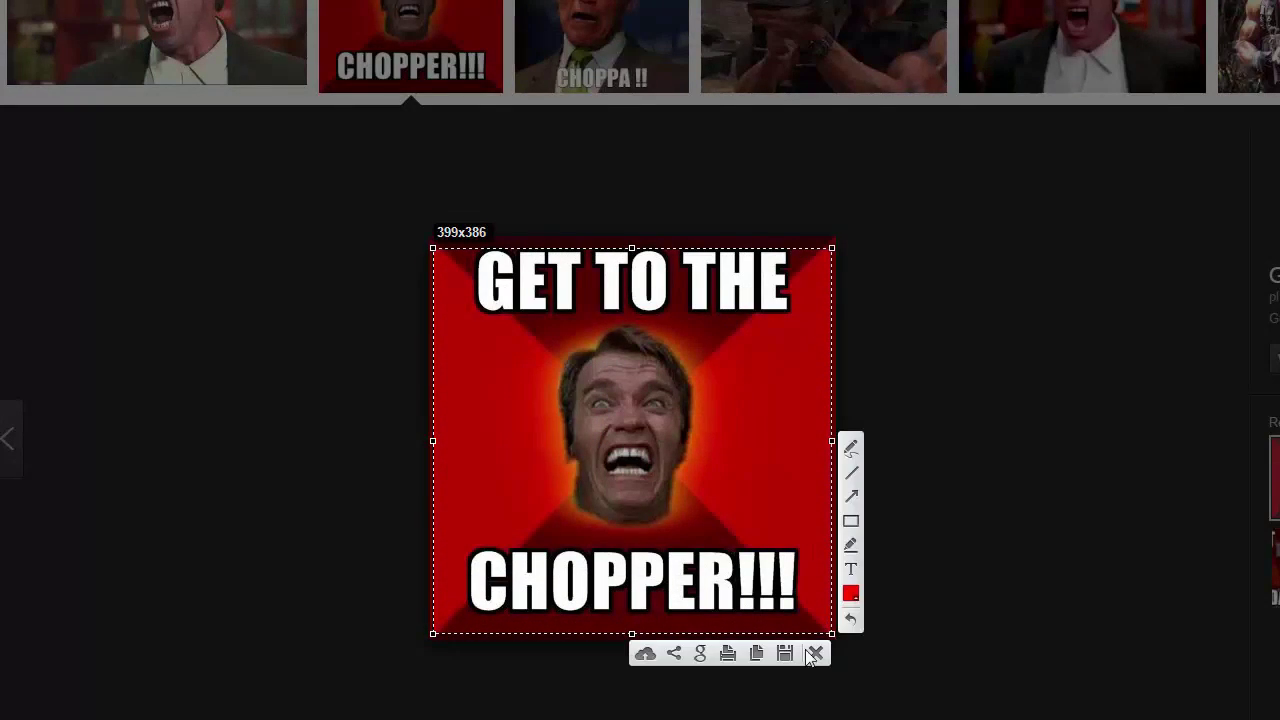
click(788, 657)
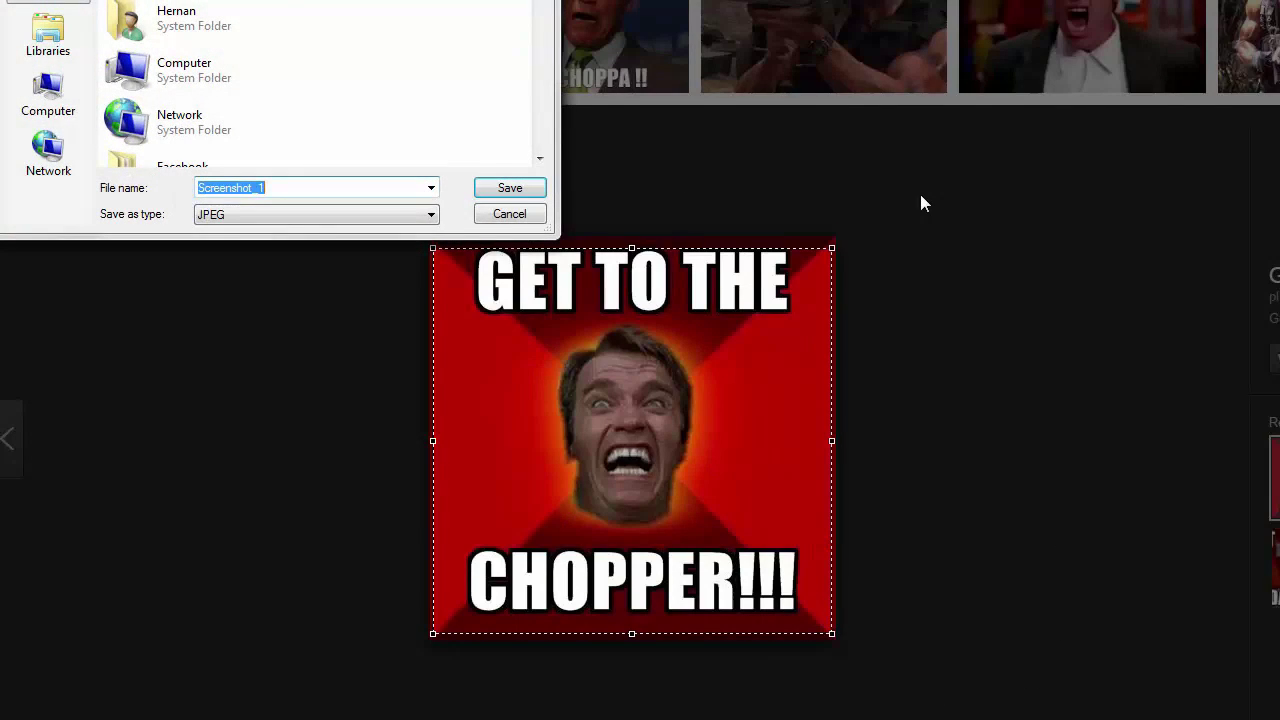
text(S)
key(BackSpace)
text(Arnold)
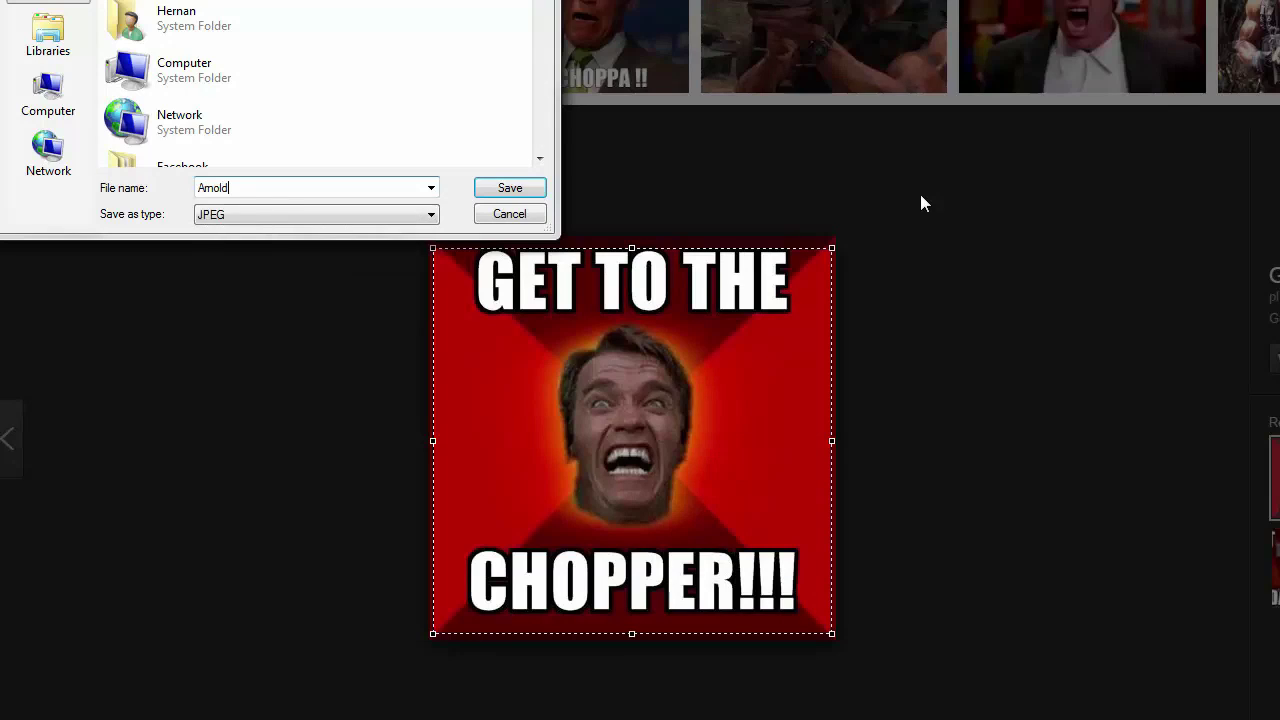
key(Return)
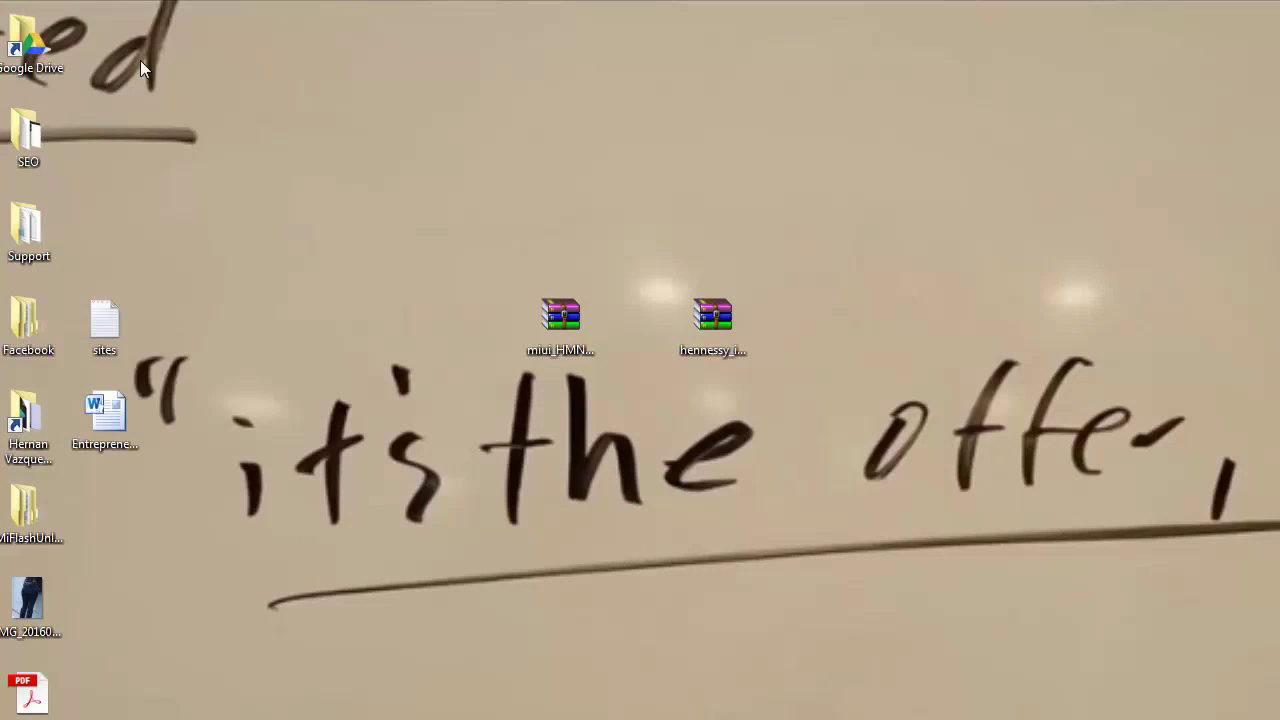
Move the Arnold image file to the empty area along the upper edge of the desktop.
drag(320, 220, 418, 232)
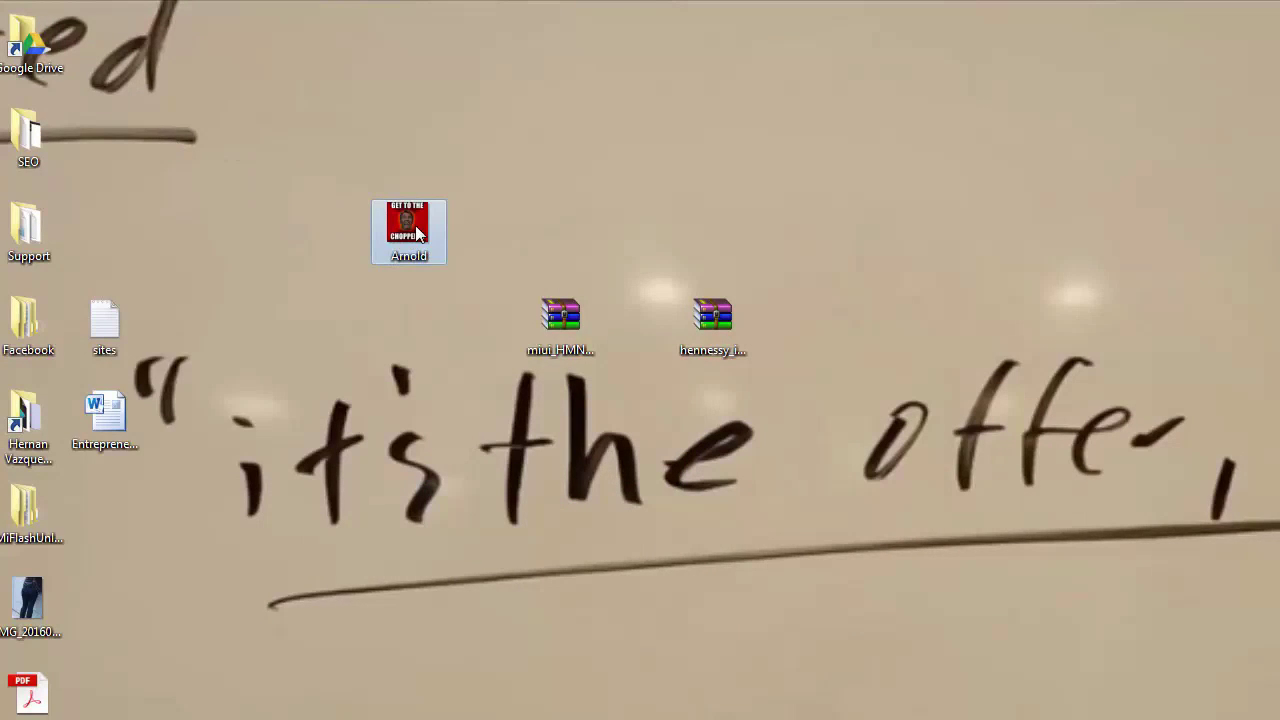
right_click(418, 232)
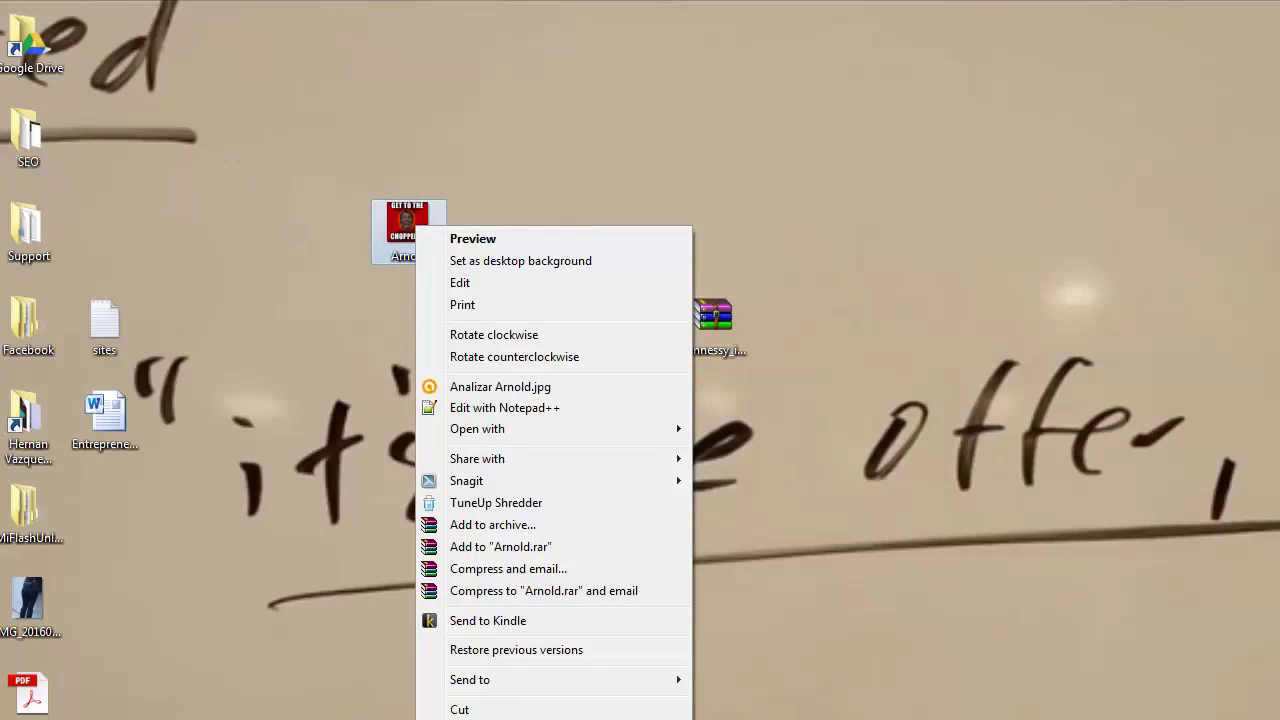
click(371, 271)
drag(420, 228, 392, 35)
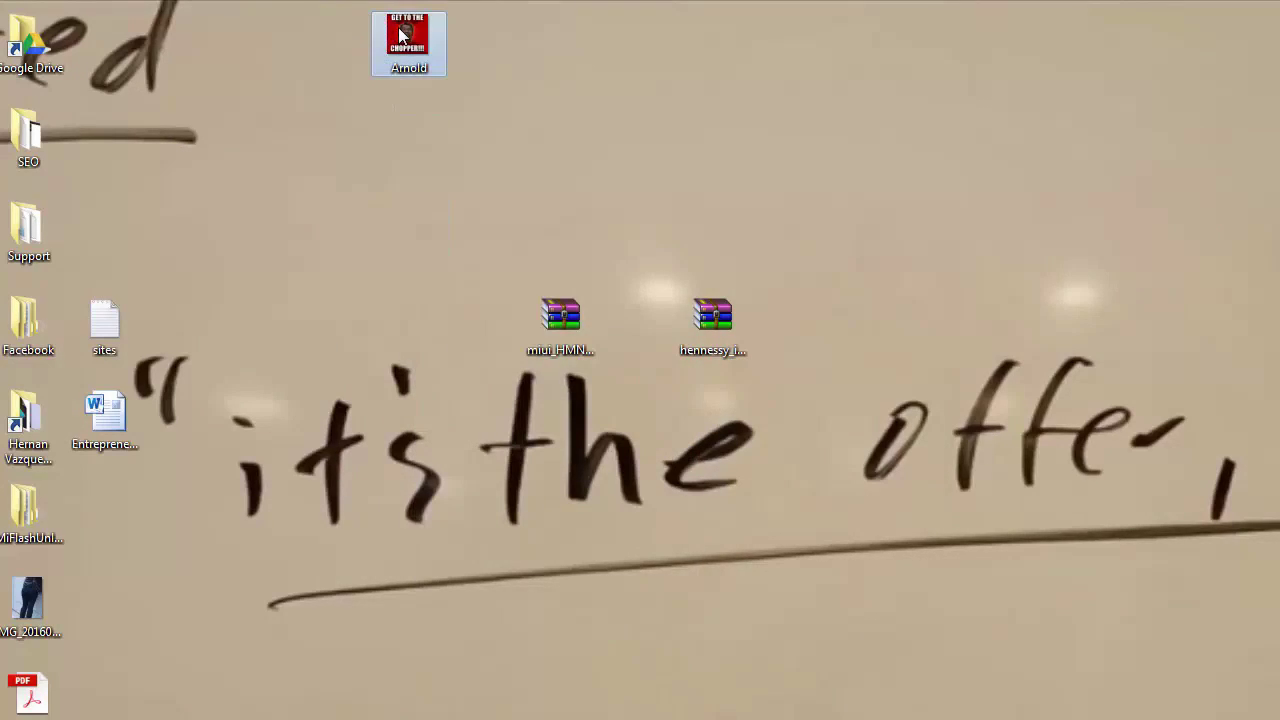
Open the properties of the Arnold image and move the dialog clear of the file's icon.
right_click(400, 33)
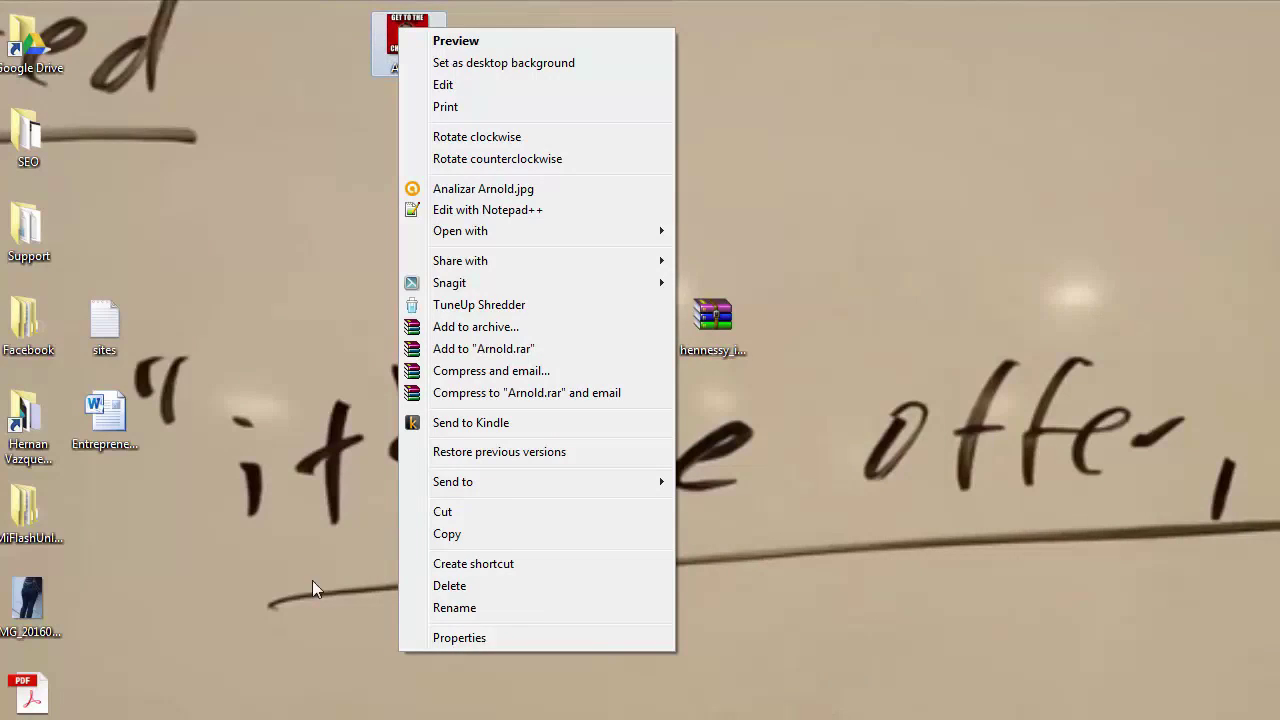
click(395, 45)
right_click(404, 51)
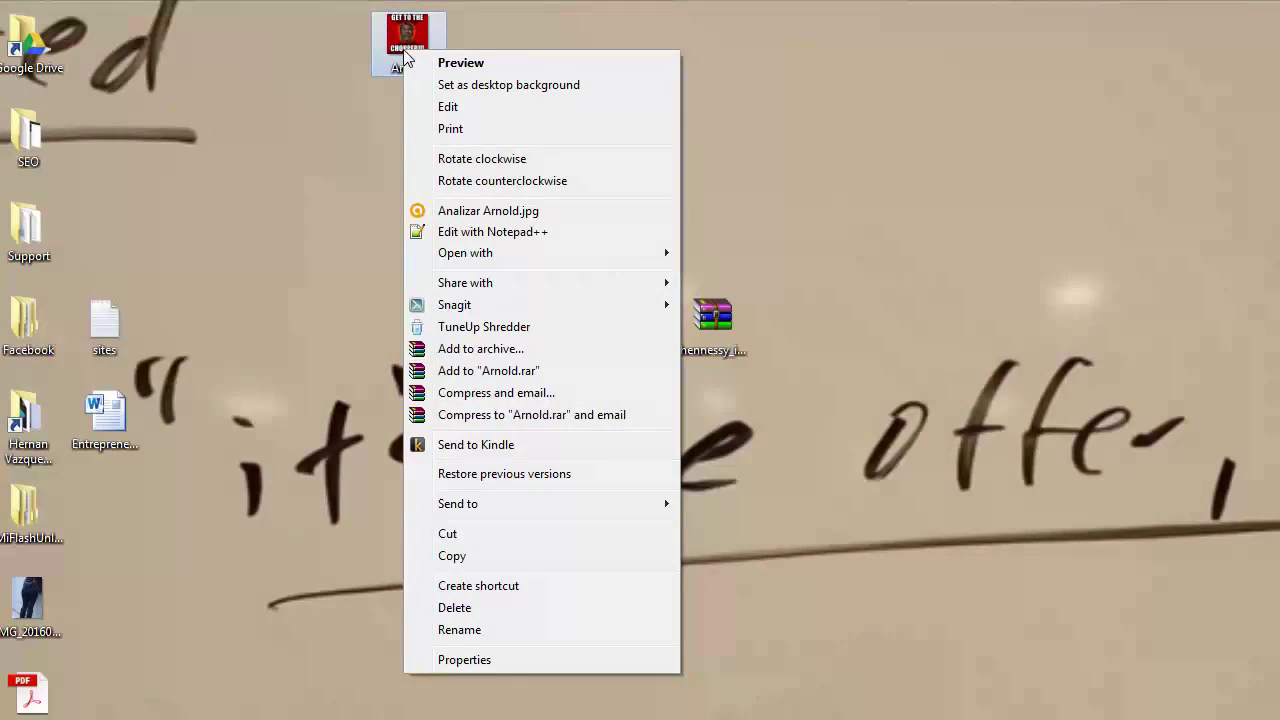
click(475, 662)
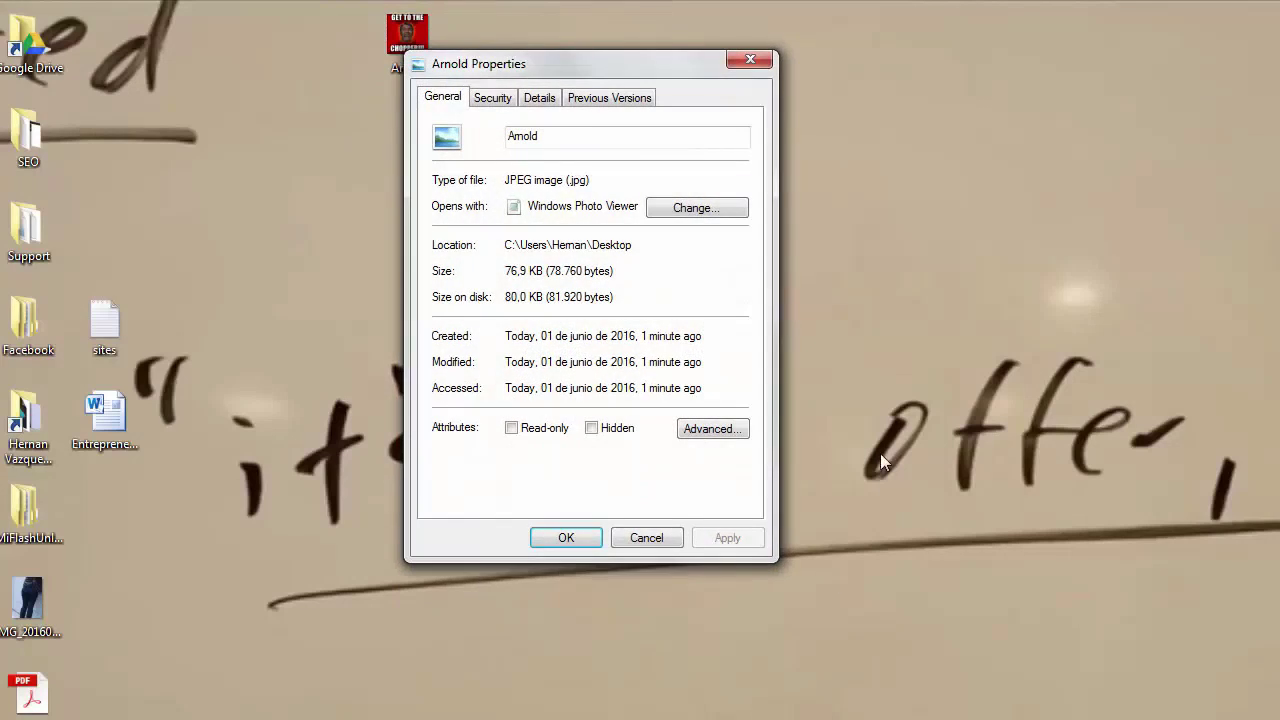
drag(533, 65, 609, 55)
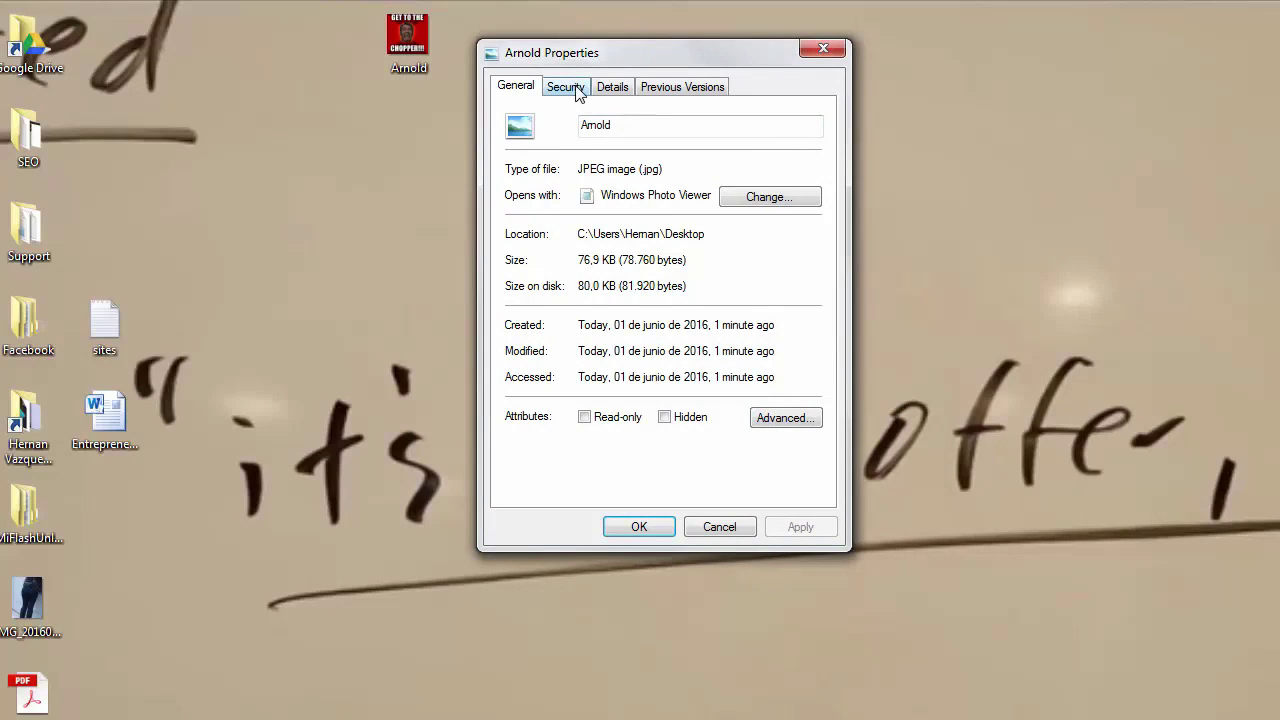
Set the Title in the Arnold image's details to "YOUR KEYWORD GOES HERE".
click(613, 88)
click(664, 163)
click(661, 170)
text(Arnold S)
key(BackSpace)
key(BackSpace)
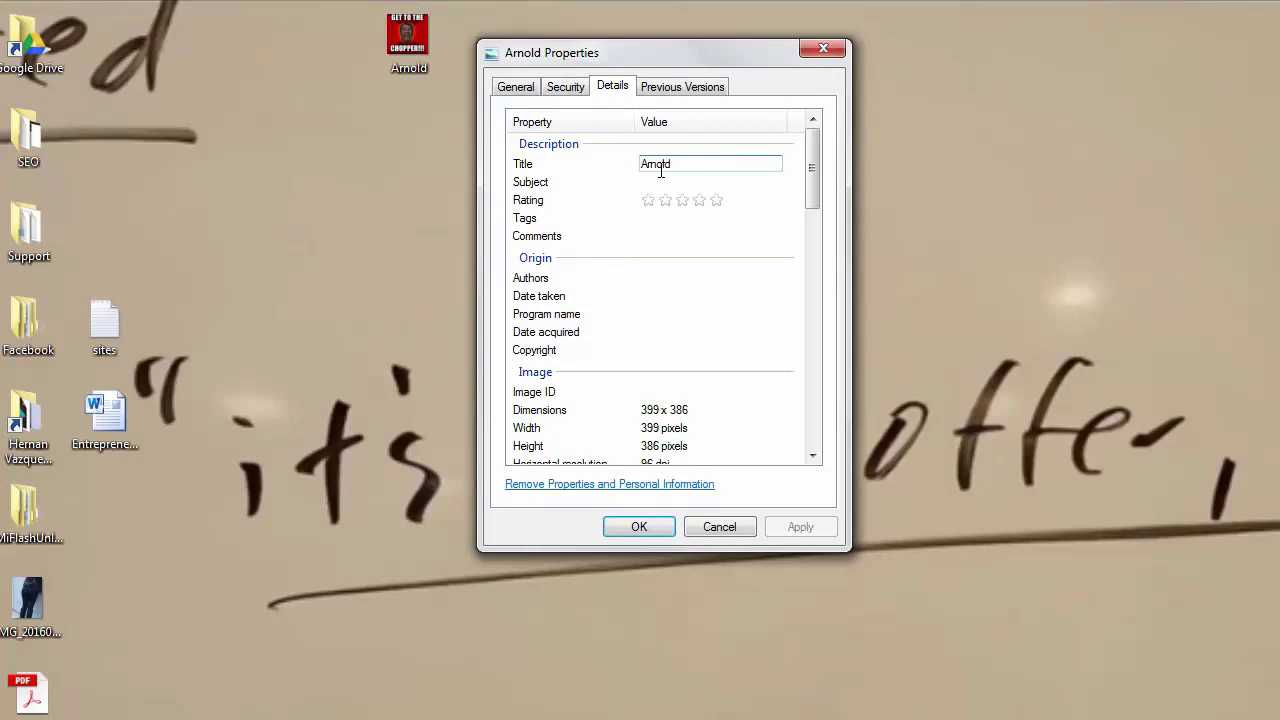
double_click(660, 164)
text(YOURT )
text(KEYWO)
text(RD GOES HERE)
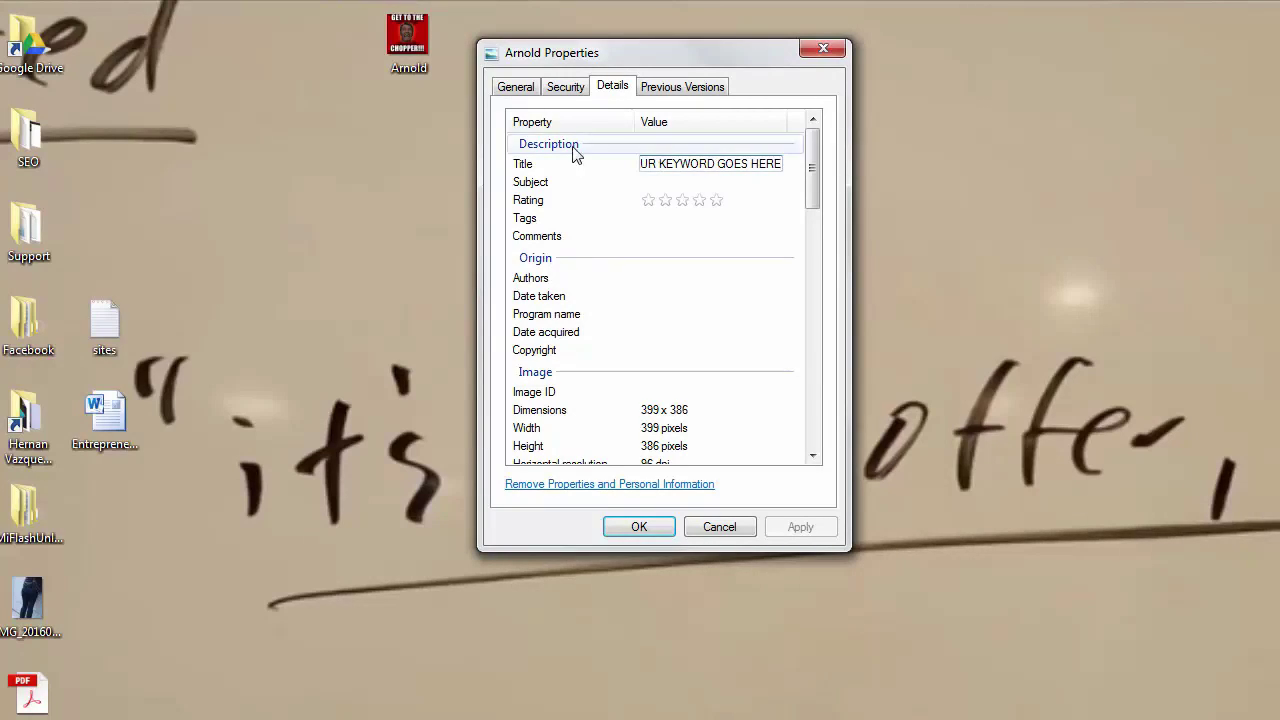
Set the image's Subject property to "YOUR SECONDARY KEYWORD GOES HERE".
click(684, 181)
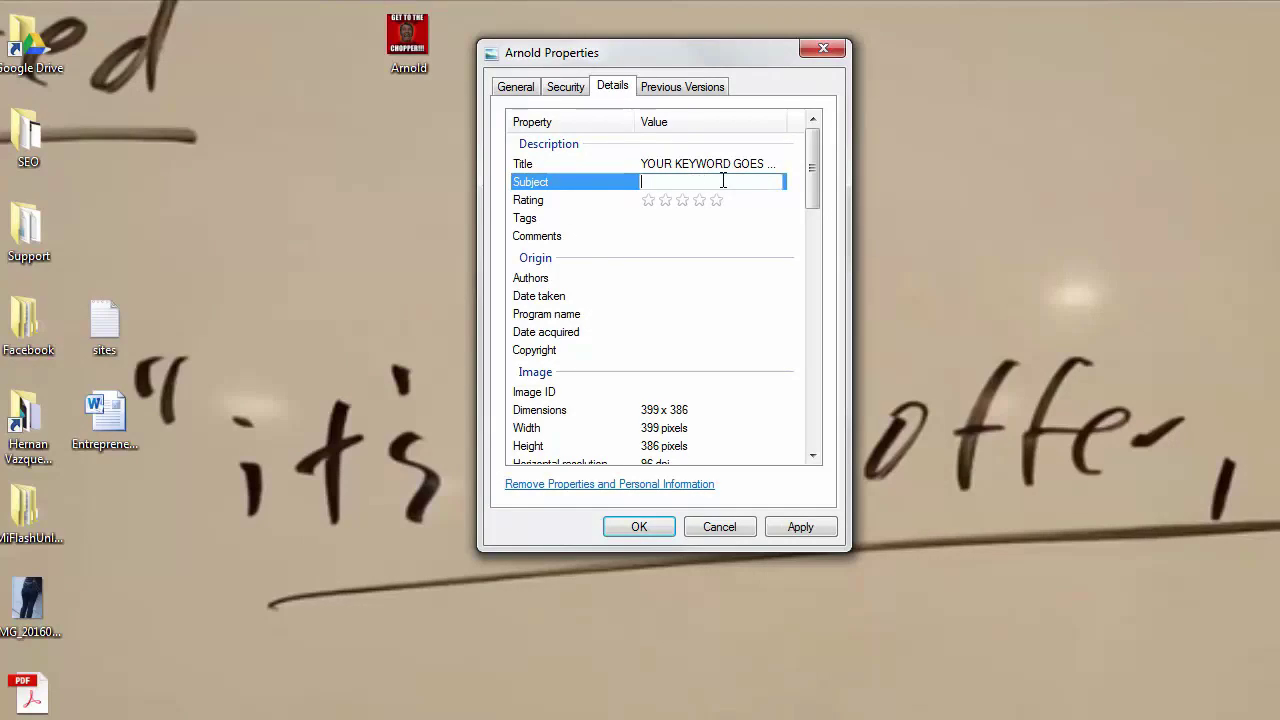
text(YOUR SECON)
text(DA)
text(RY KEYWORD )
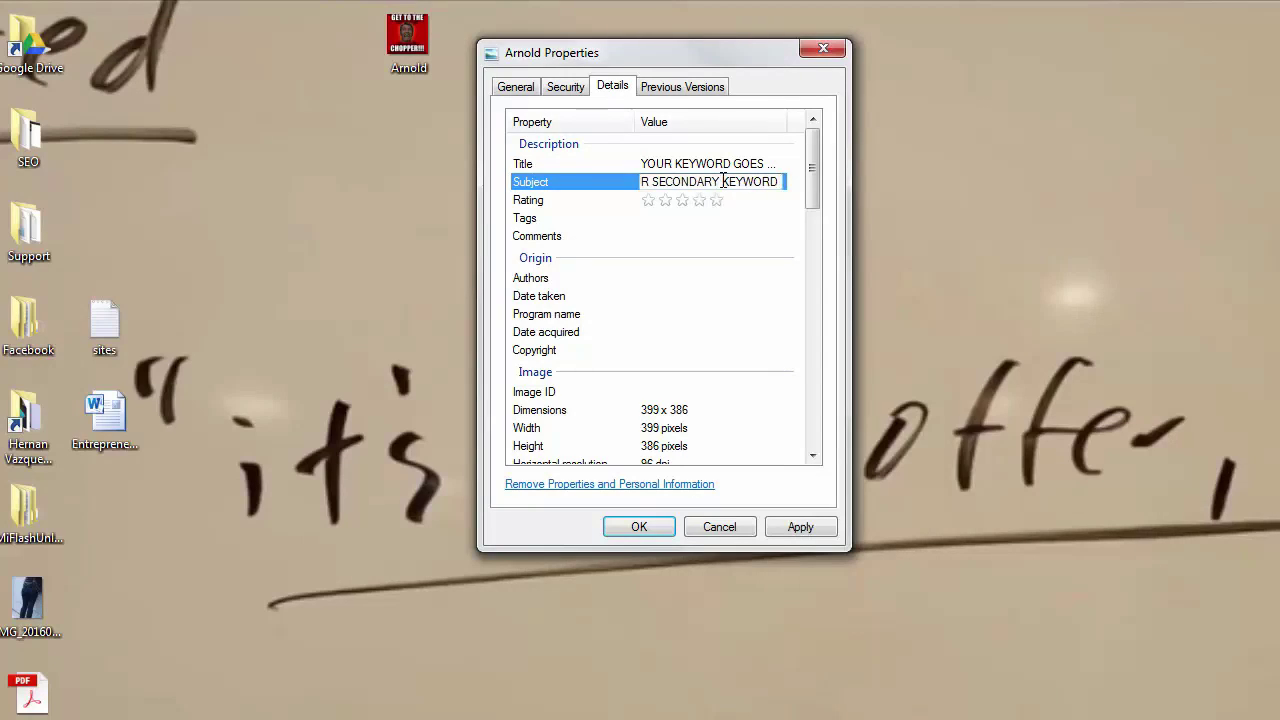
text(GOES HERE)
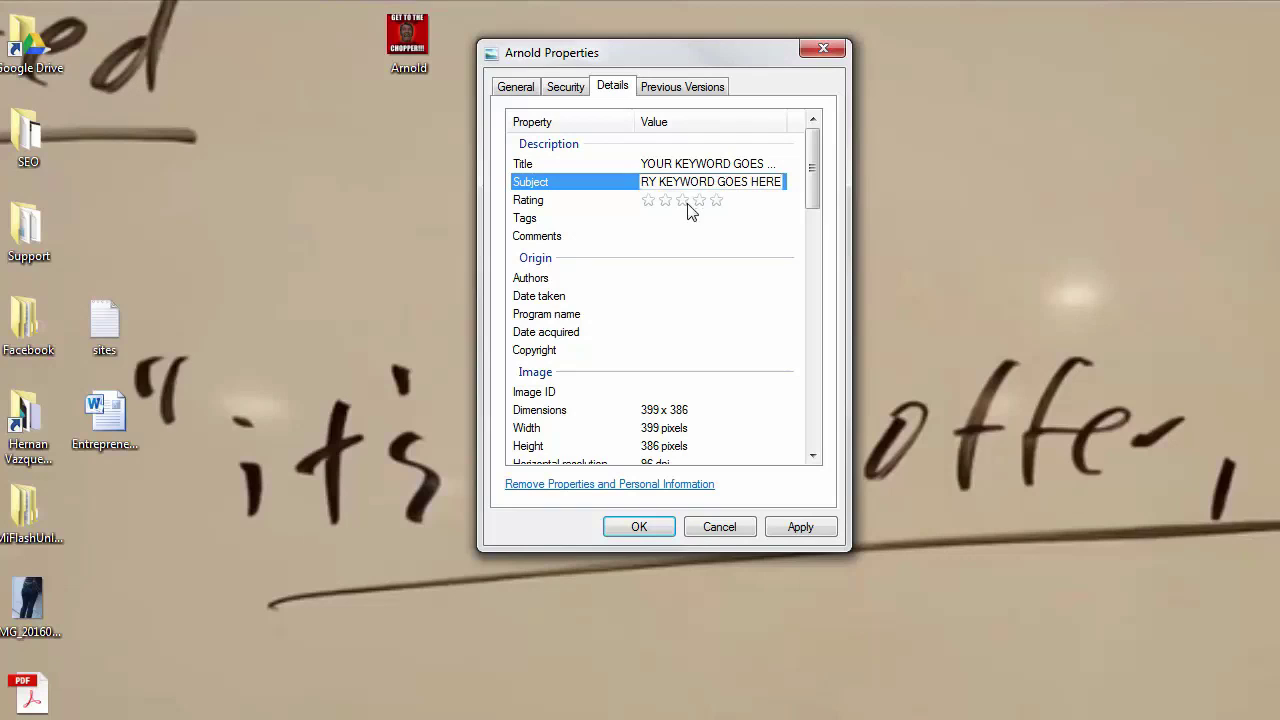
Add the tags "arnold; chopper; SEO; etc" to the image's details.
click(660, 235)
click(657, 219)
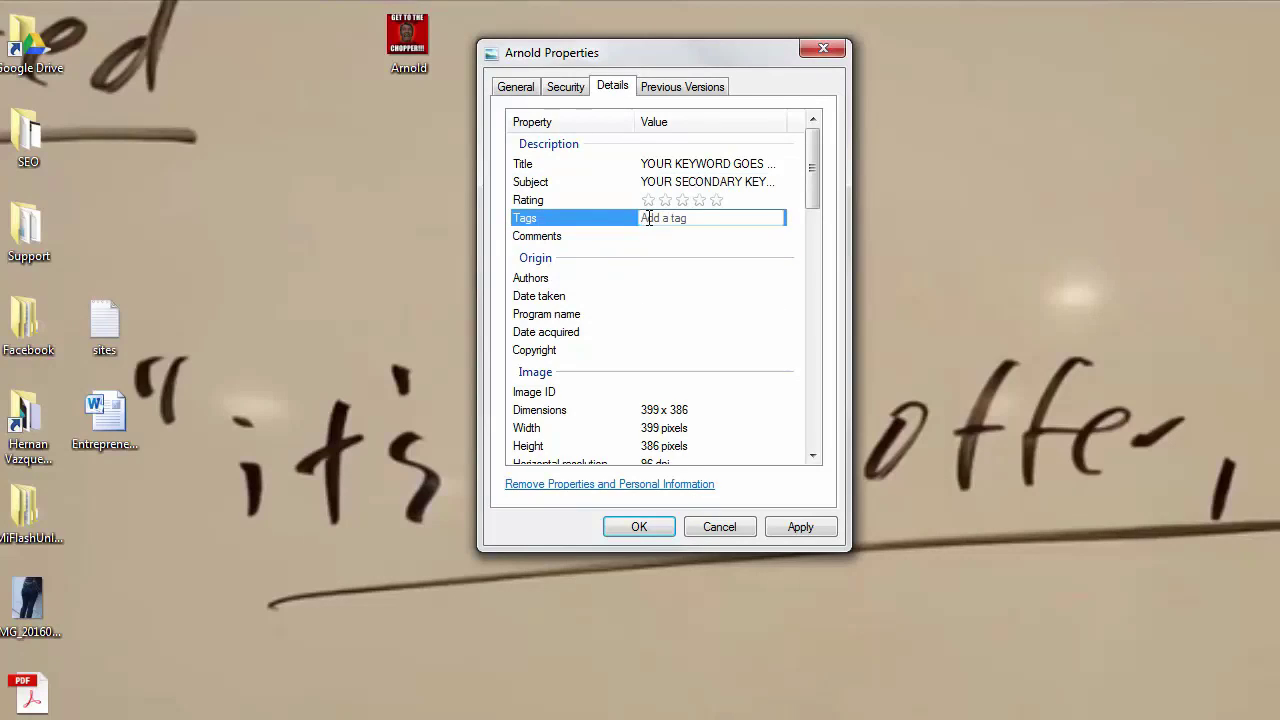
text(ar)
text(nold; chopper; SEO; etc)
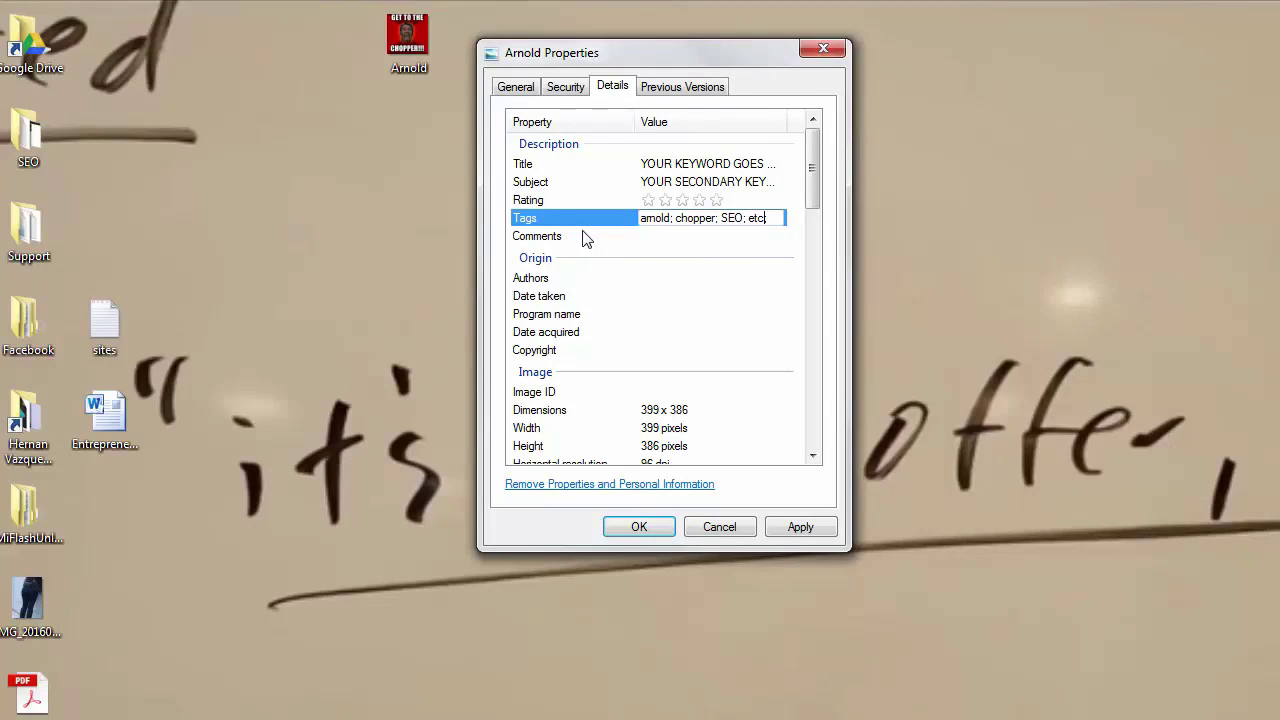
Enter "Keywords, articles, comments, whatever I want to add here" as the image's Comments.
click(620, 238)
click(690, 236)
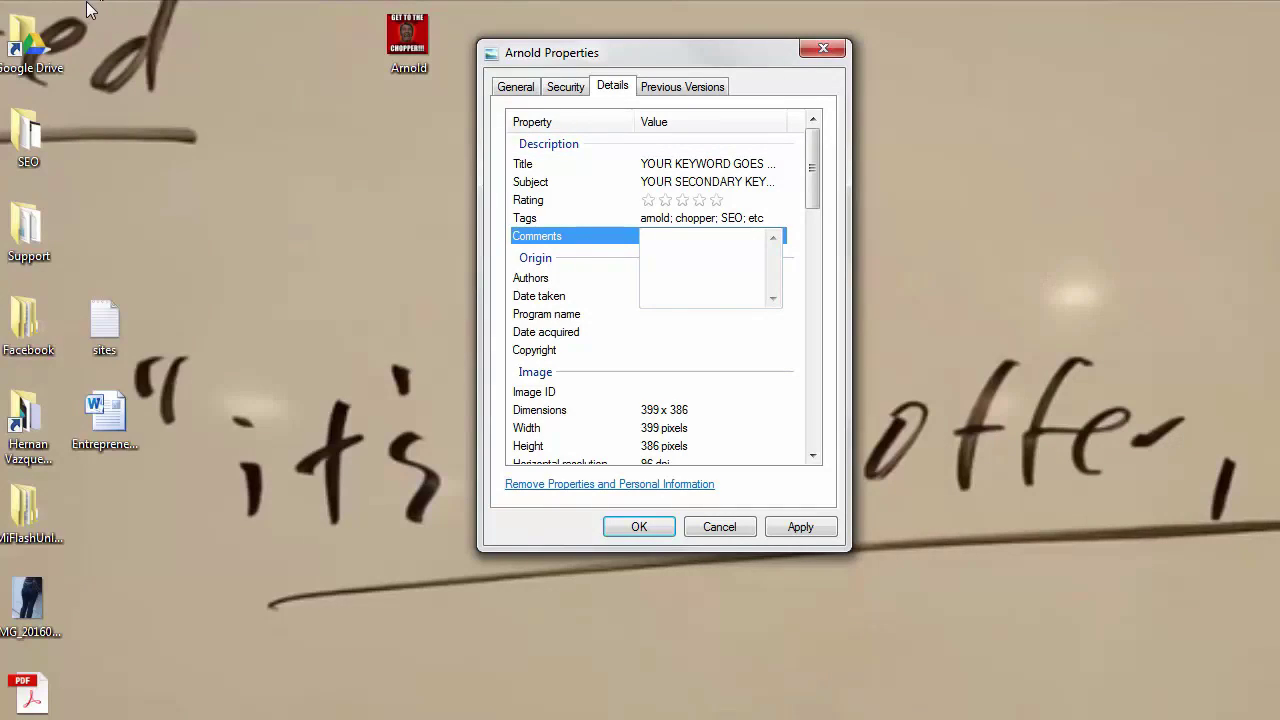
right_click(676, 288)
click(669, 234)
text(mments,)
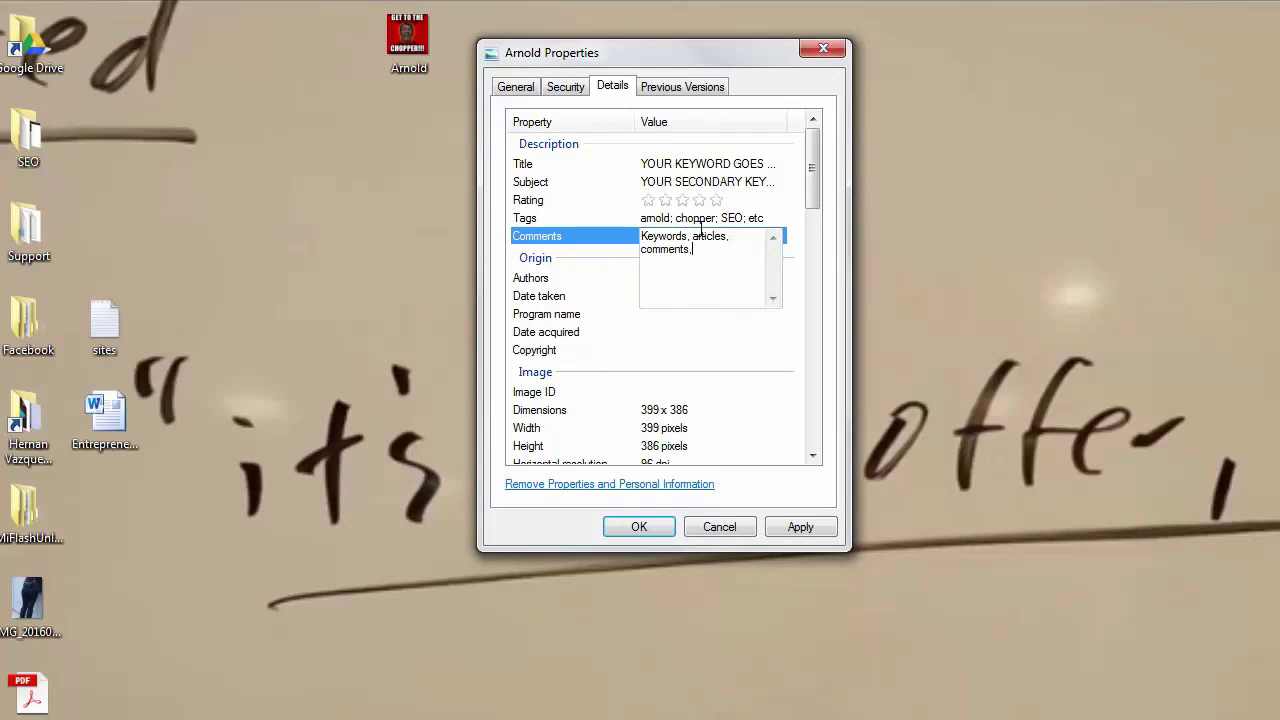
text( whatever I want to add here)
key(Return)
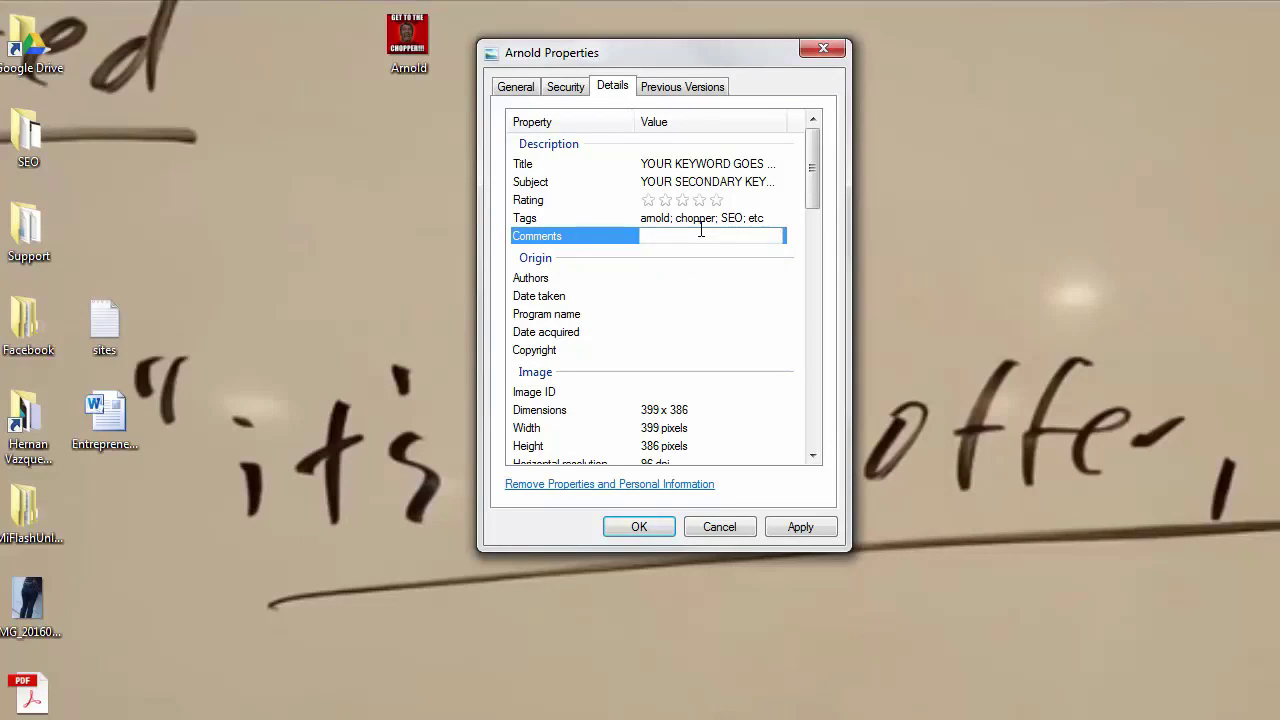
Review the Title, Subject, Tags and Comments entries in the image's details.
click(600, 182)
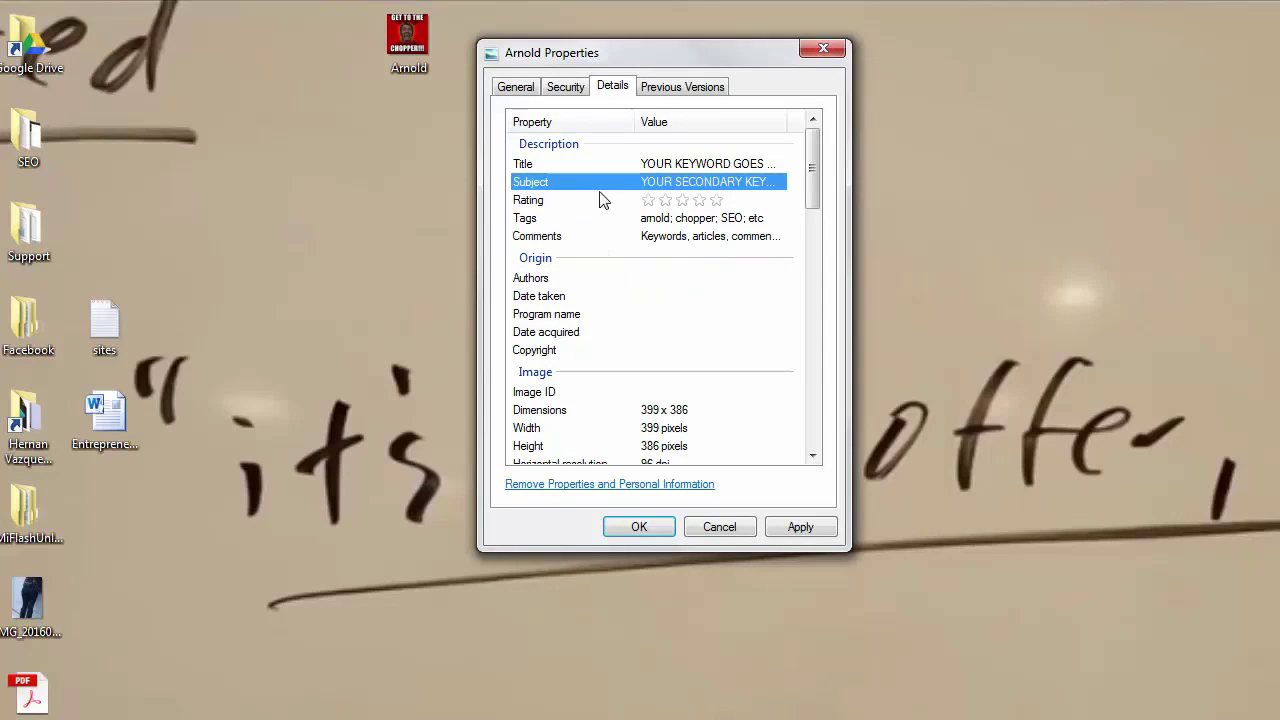
click(679, 162)
text(YOUR KEYWORD GOES HERE)
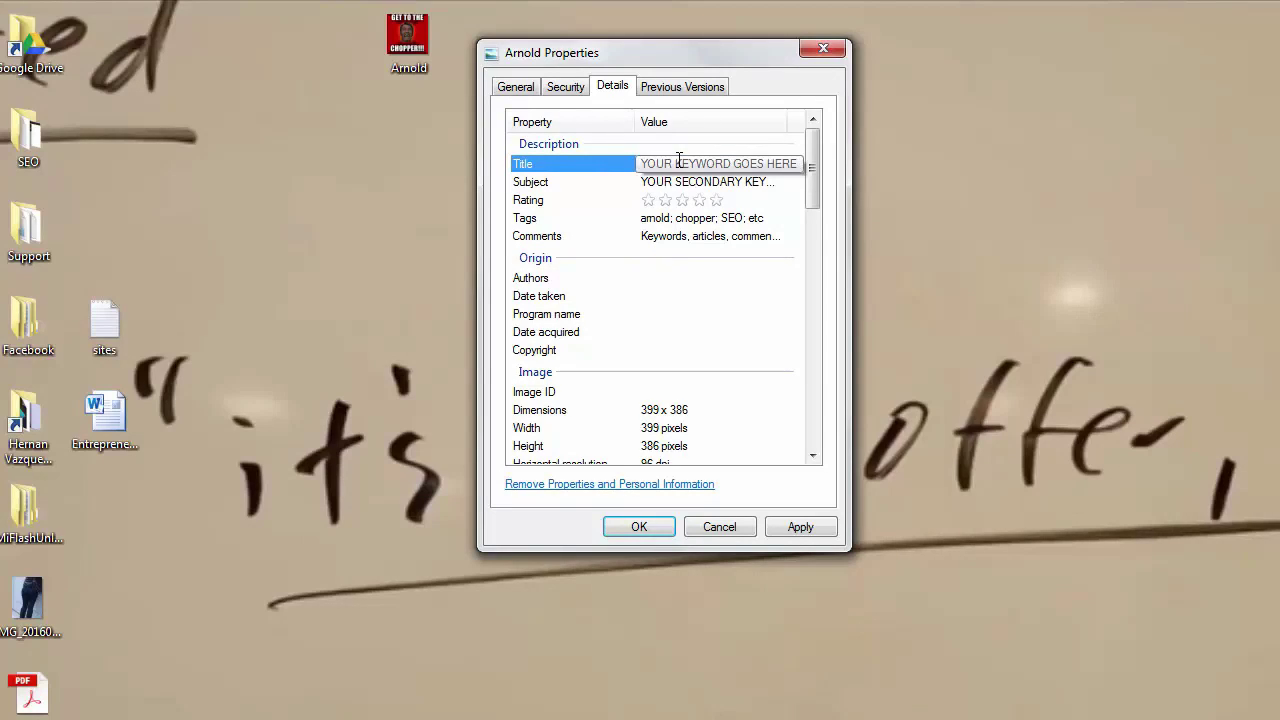
click(714, 182)
click(720, 182)
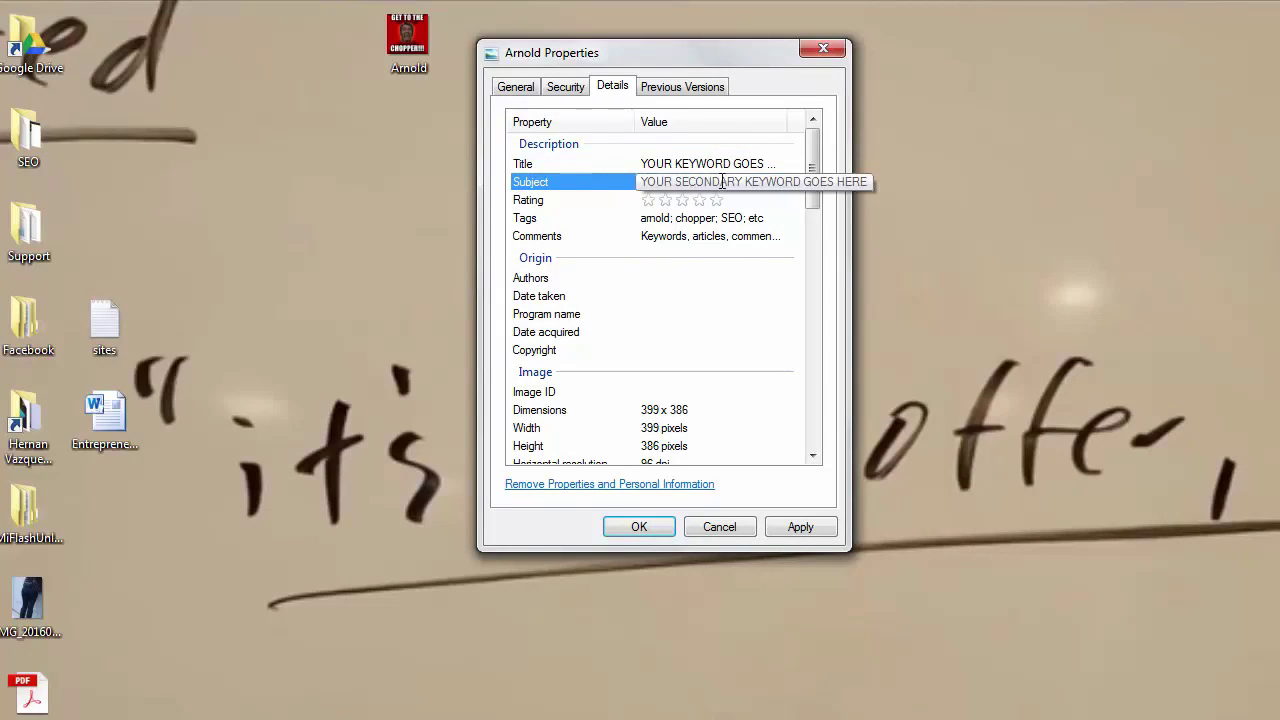
click(560, 218)
click(675, 218)
text(arnold; chopper; SEO; etc)
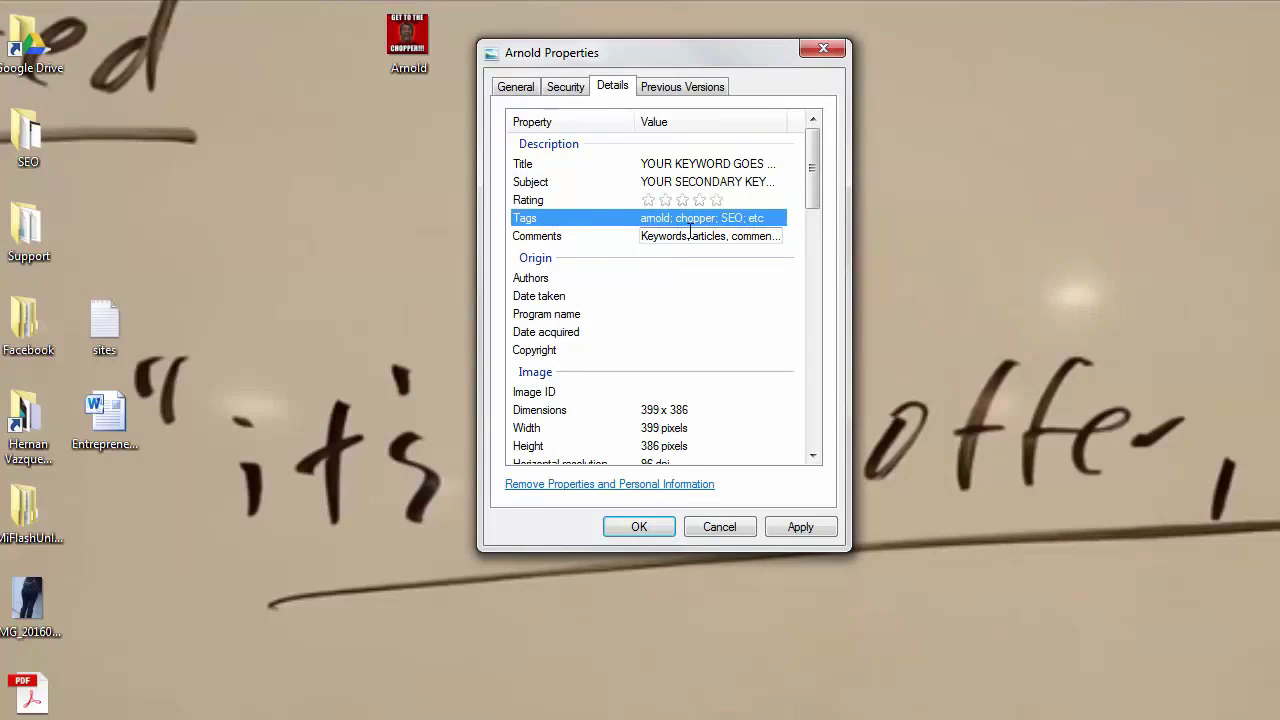
click(565, 240)
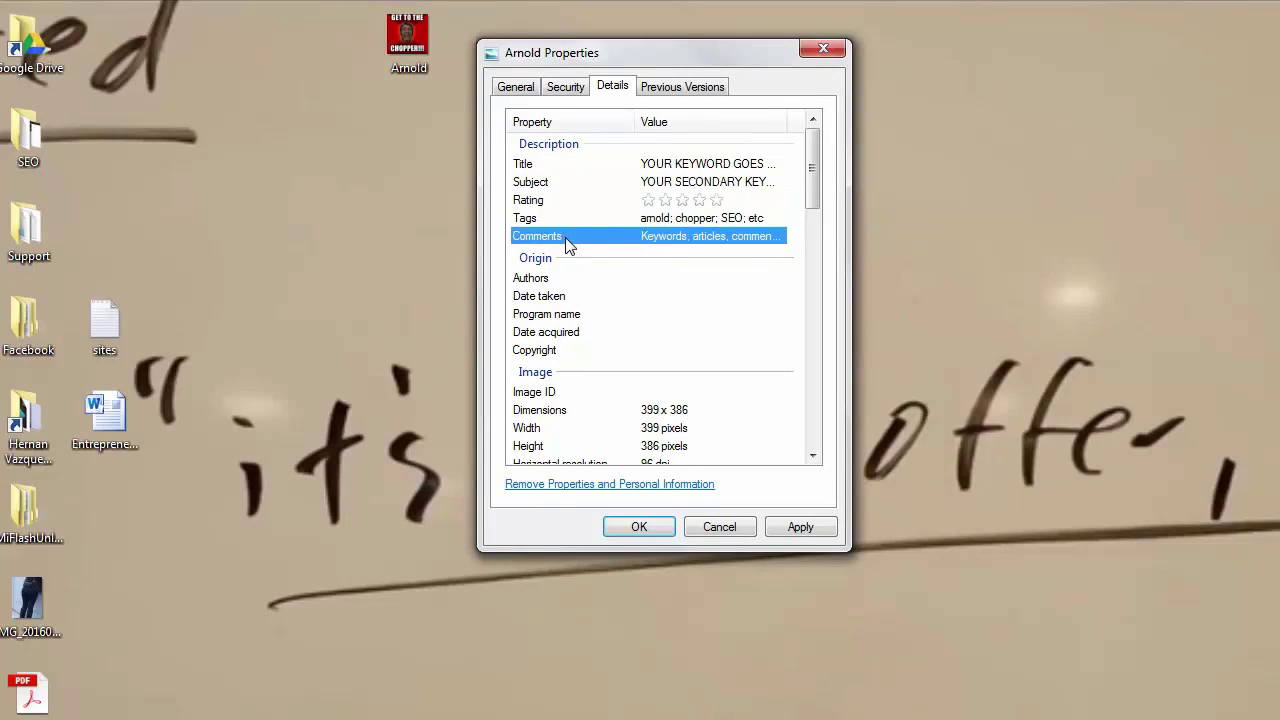
Apply the metadata changes to the Arnold image and show its general properties.
click(804, 528)
click(516, 87)
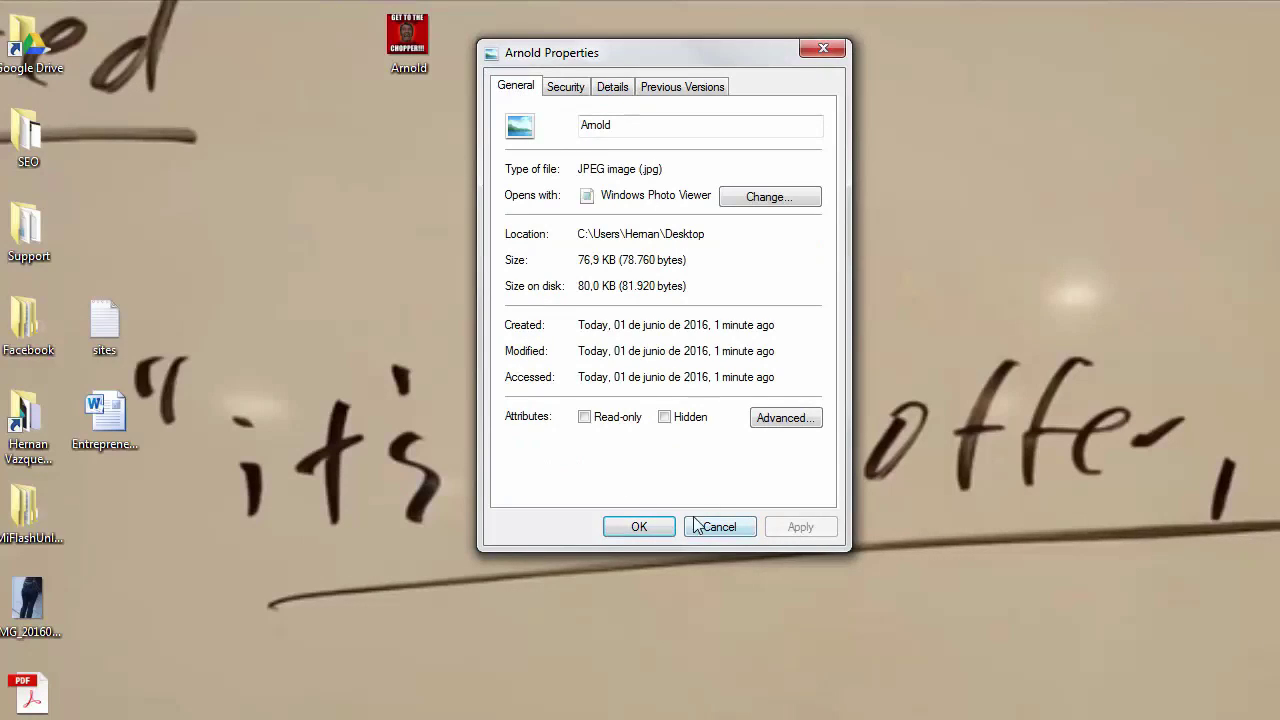
Close the properties, rename the Arnold image "Your Keyword will be the name of the article" and reposition its icon on the desktop.
click(660, 532)
drag(408, 57, 486, 62)
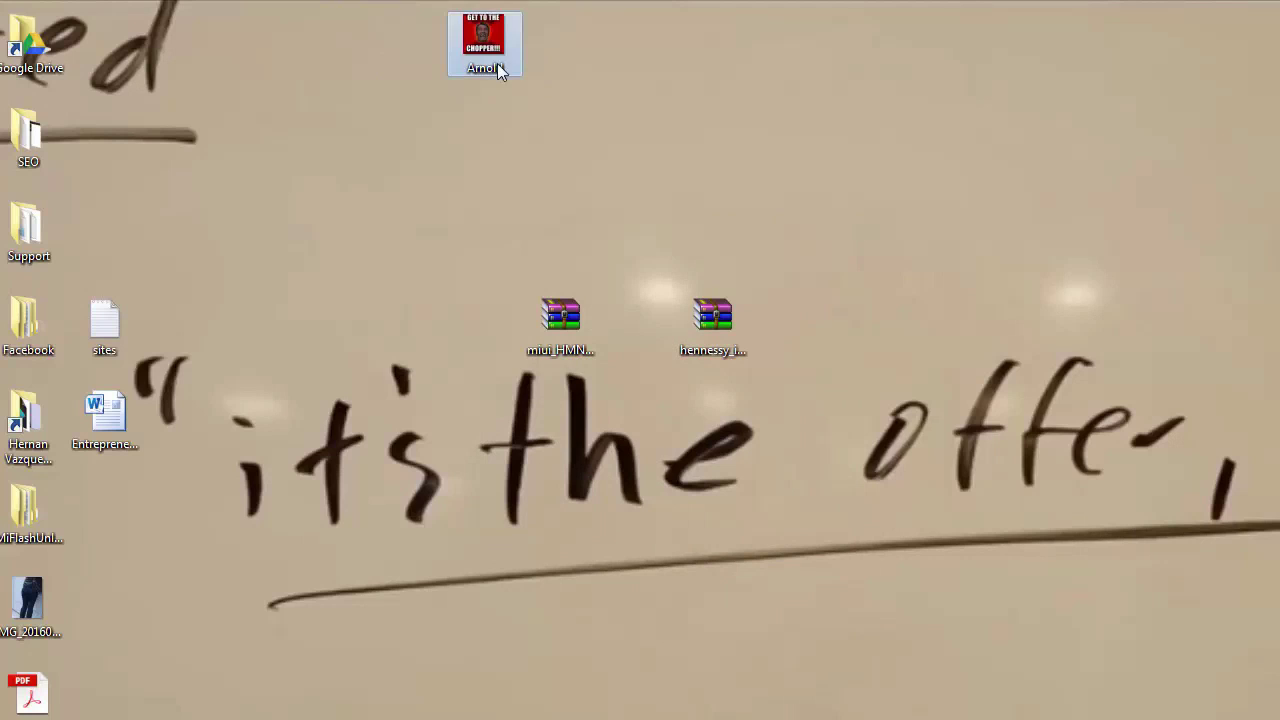
right_click(484, 62)
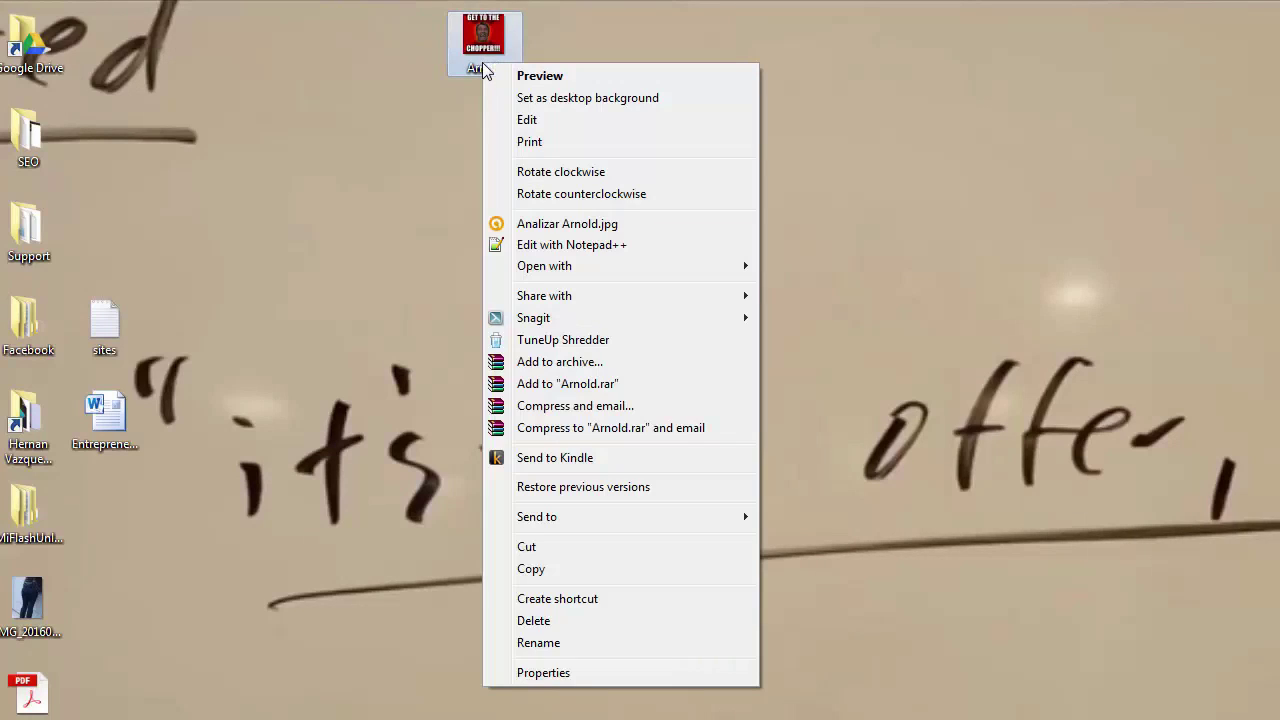
click(560, 643)
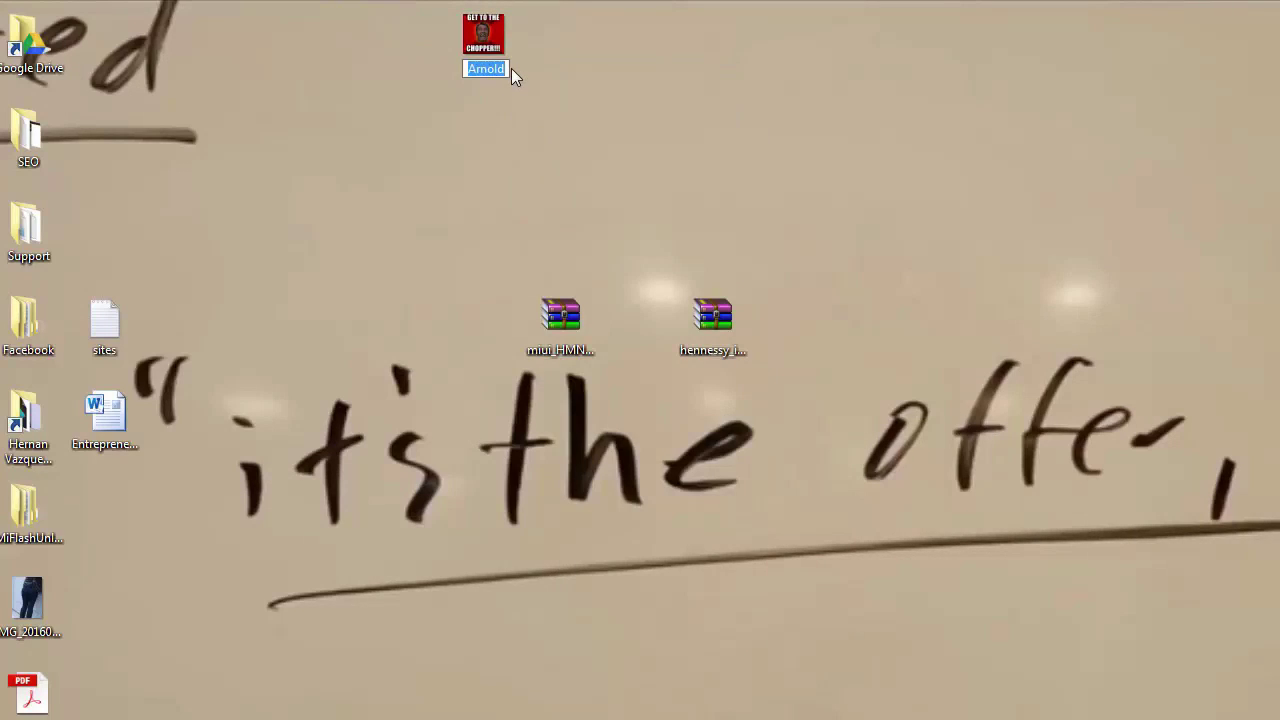
text(Your Keyword)
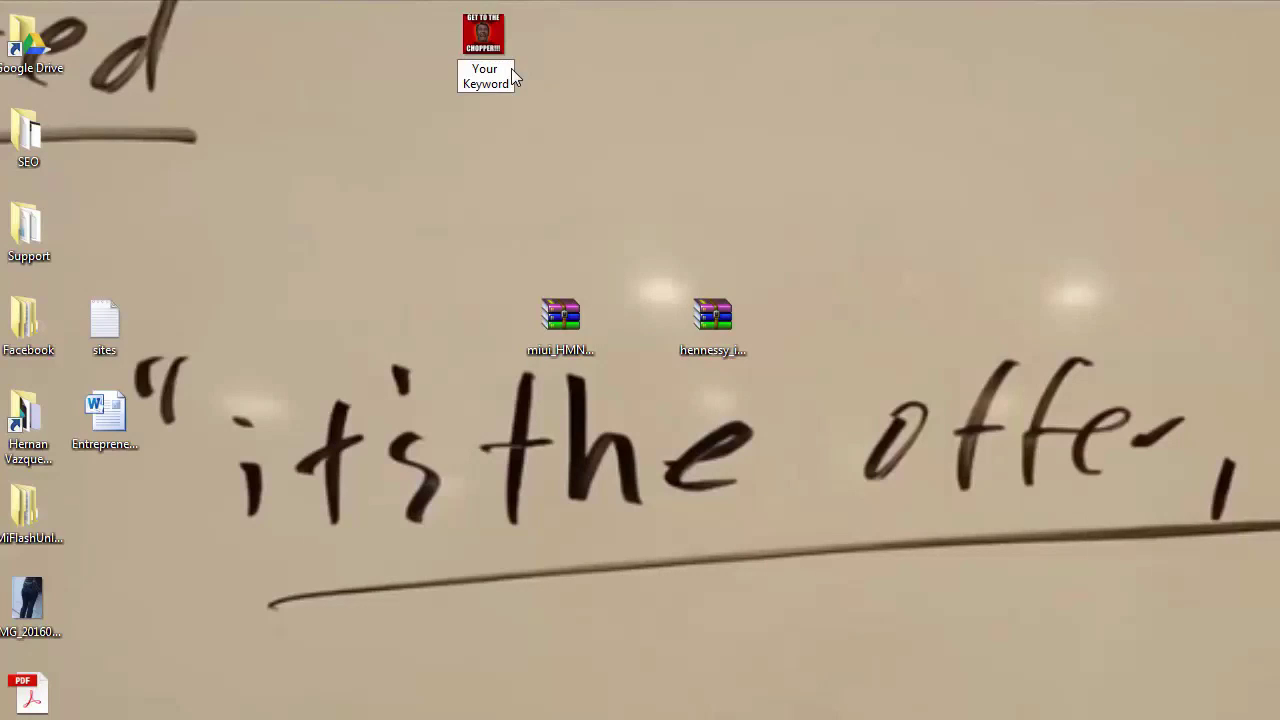
text( will be the )
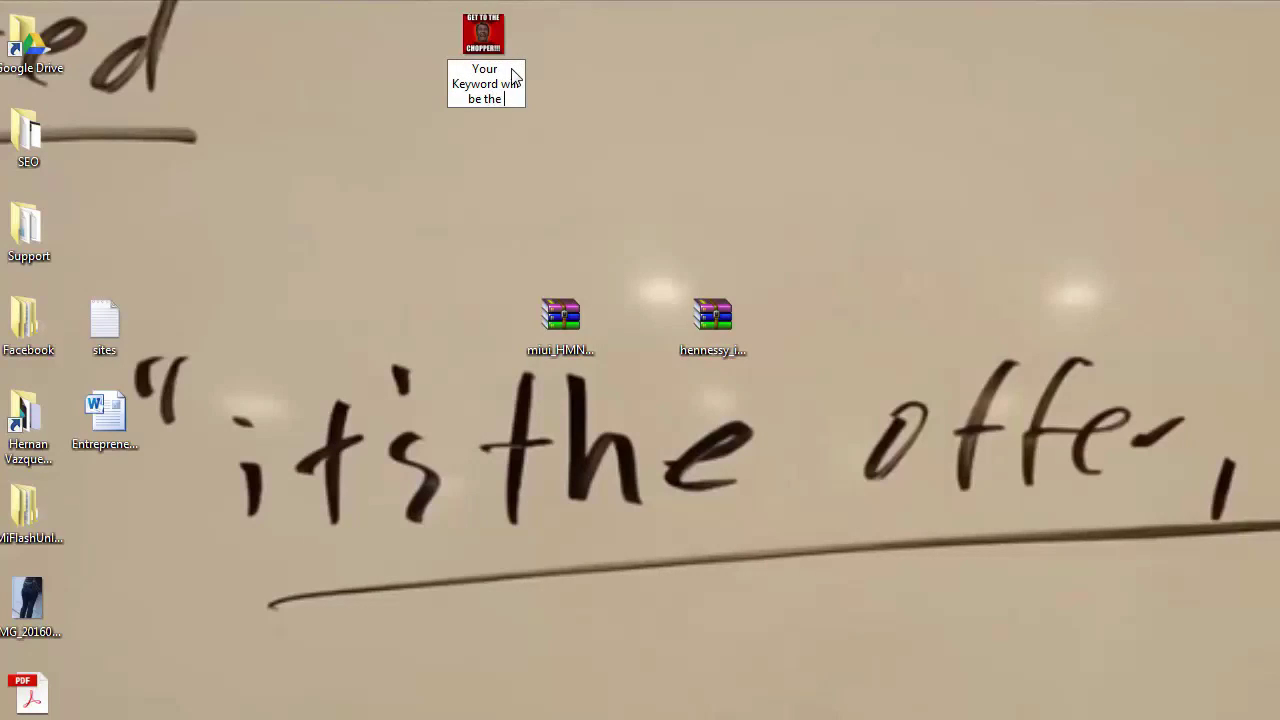
text(name of the arti)
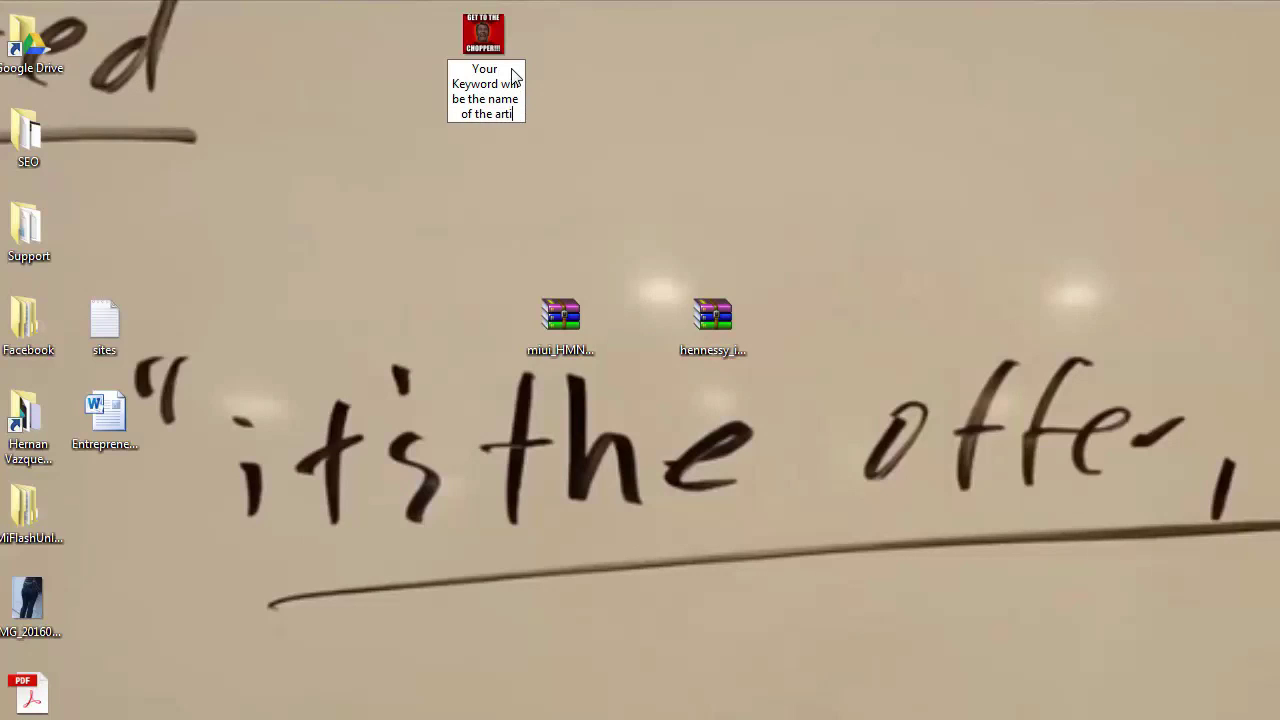
text(cle)
key(Return)
drag(506, 62, 390, 285)
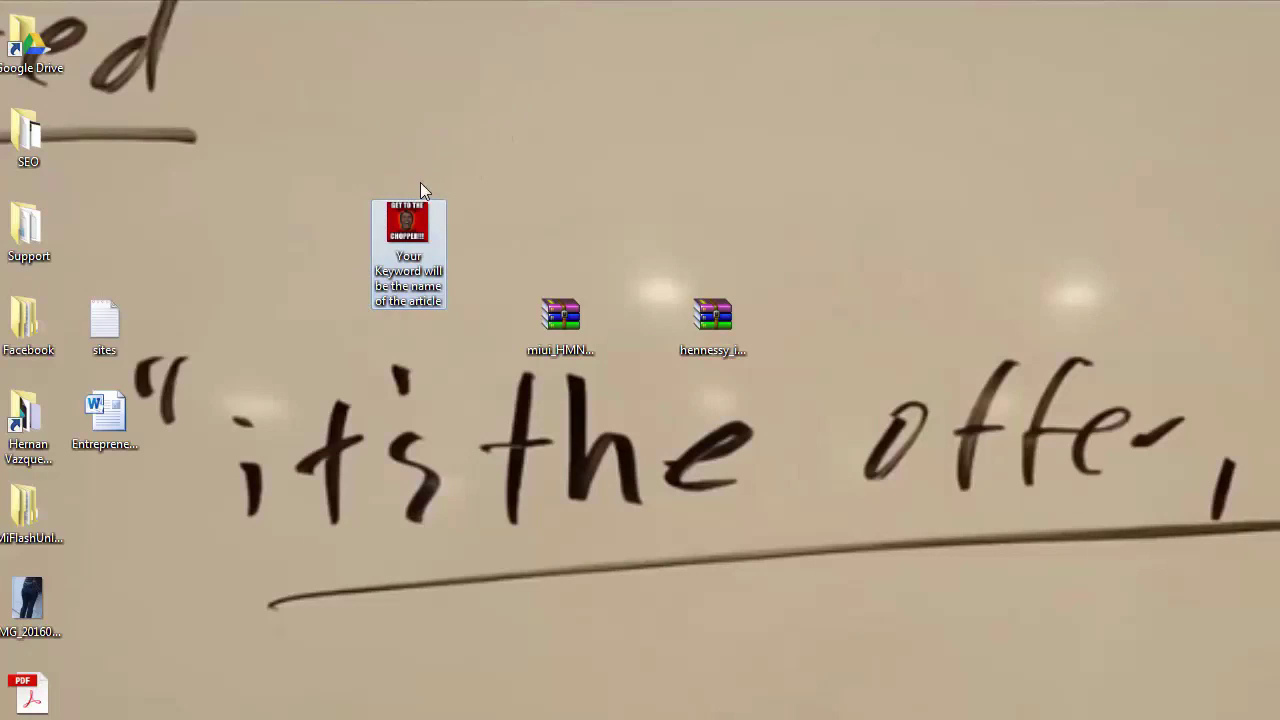
Check the title, subject, tags and comments in the renamed image's detailed properties and close them without changes.
right_click(422, 248)
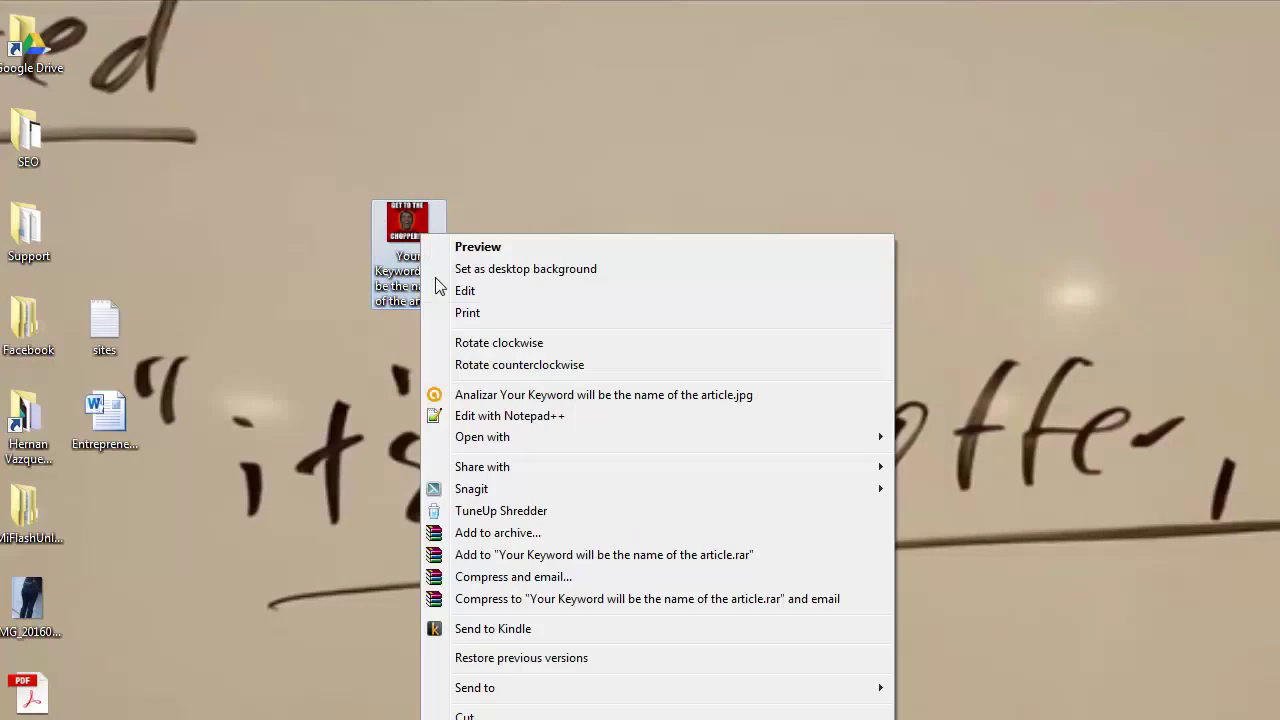
key(r)
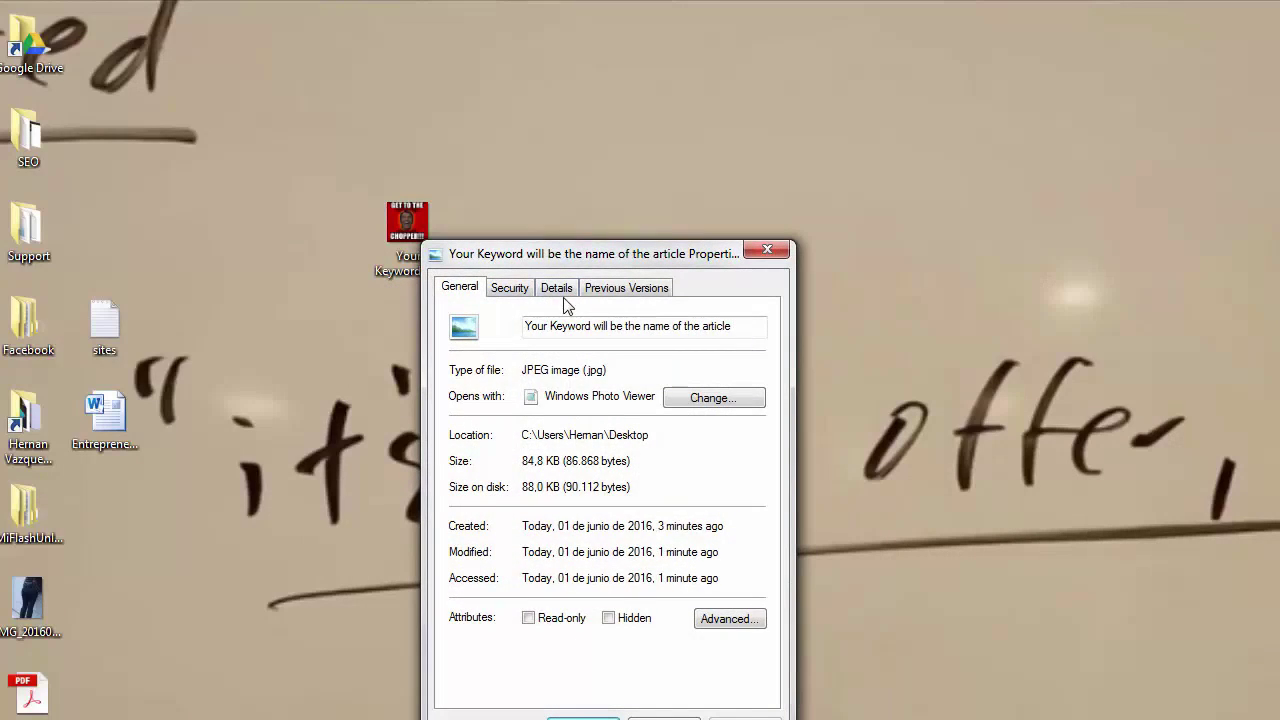
click(557, 288)
drag(605, 257, 611, 69)
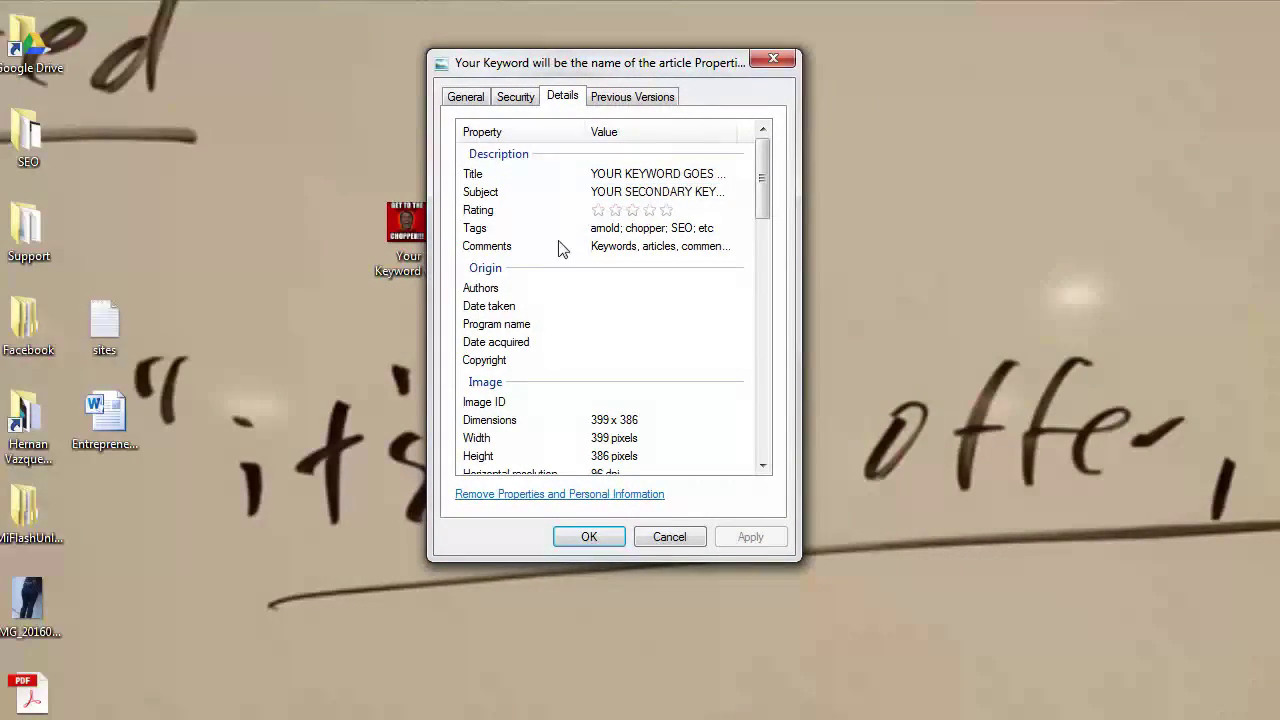
click(665, 537)
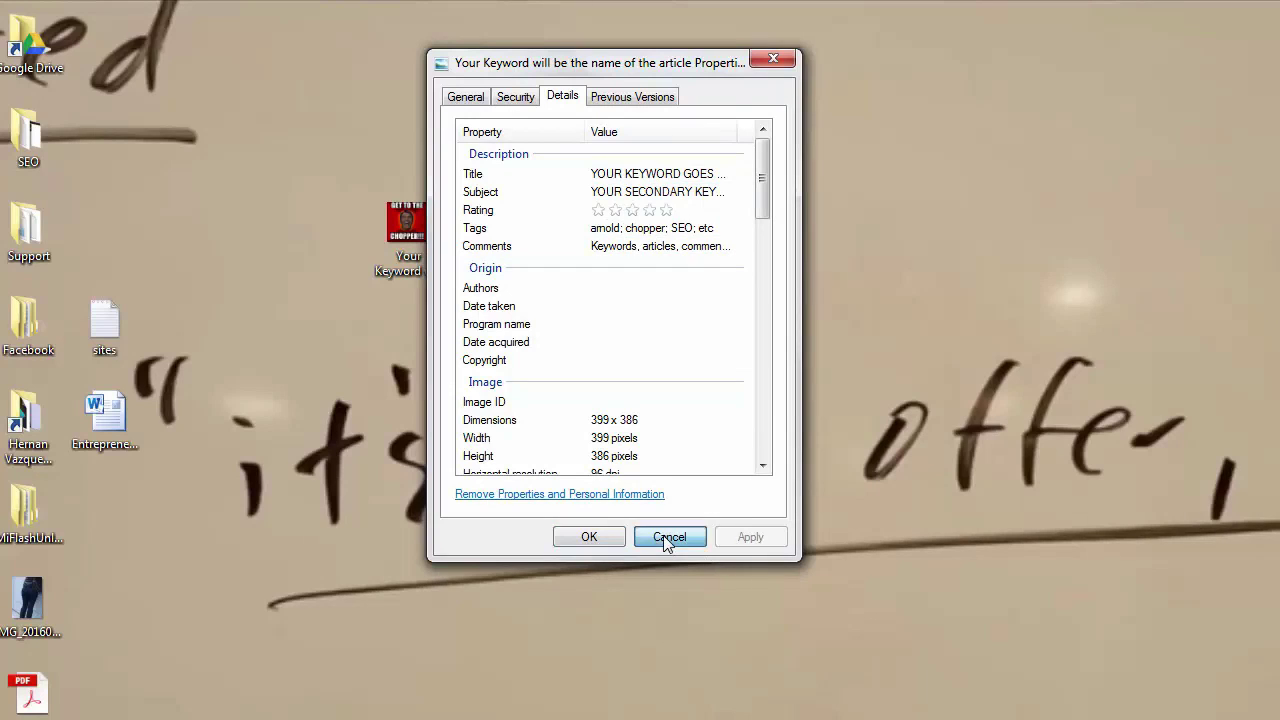